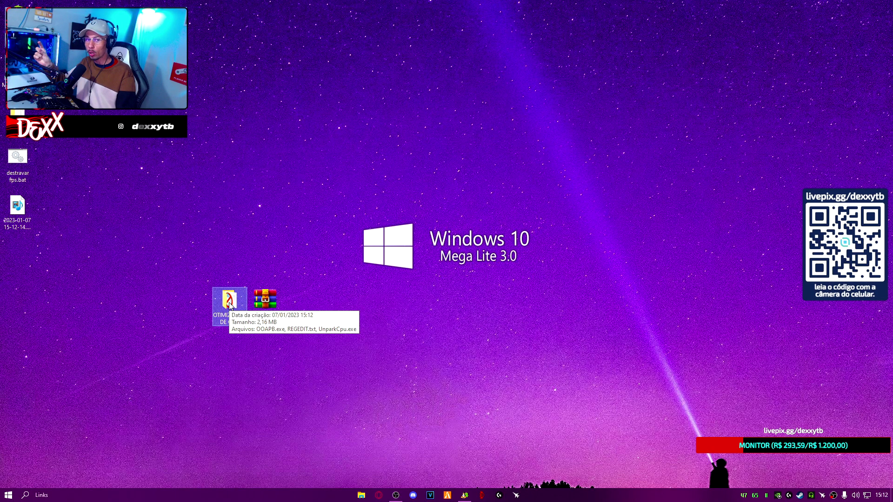
- Move the OTIMIZAÇÃO DE CPU zip file away from the folder on the desktop and open the OTIMIZAÇÃO DE CPU folder
key(Right)
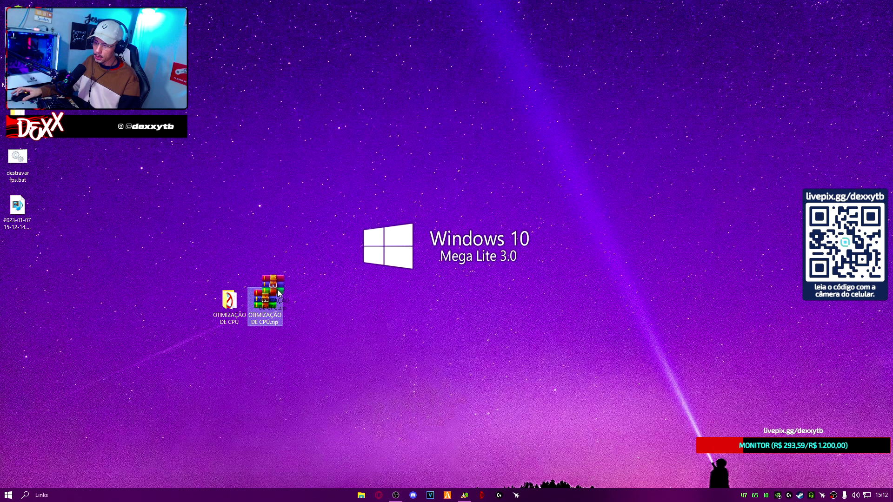
drag(350, 214, 88, 14)
drag(177, 275, 281, 341)
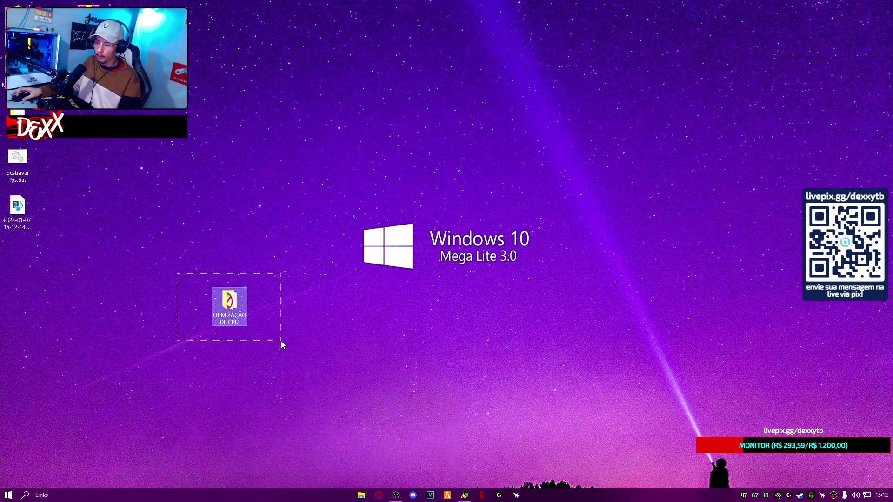
drag(266, 309, 336, 365)
double_click(336, 354)
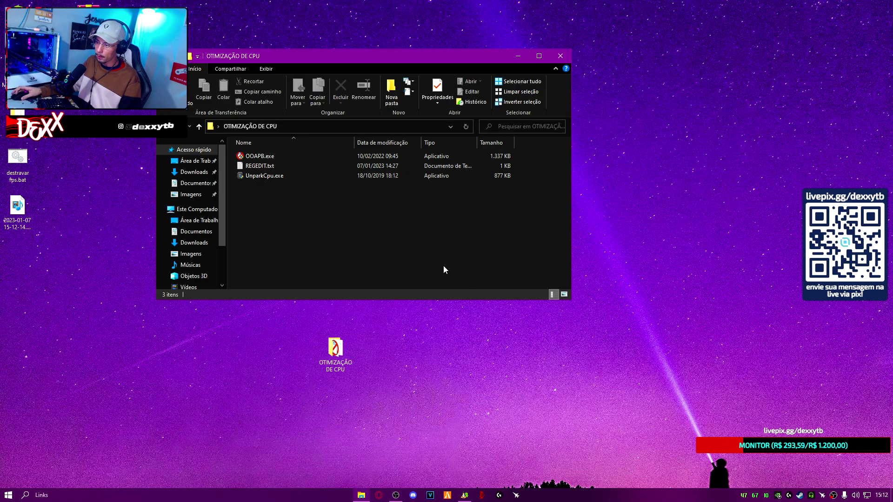
- Launch OOAPB.exe from the OTIMIZAÇÃO DE CPU folder and look through its list of apps
mouse_move(269, 214)
mouse_down()
mouse_move(275, 144)
mouse_move(253, 211)
mouse_move(259, 151)
mouse_up()
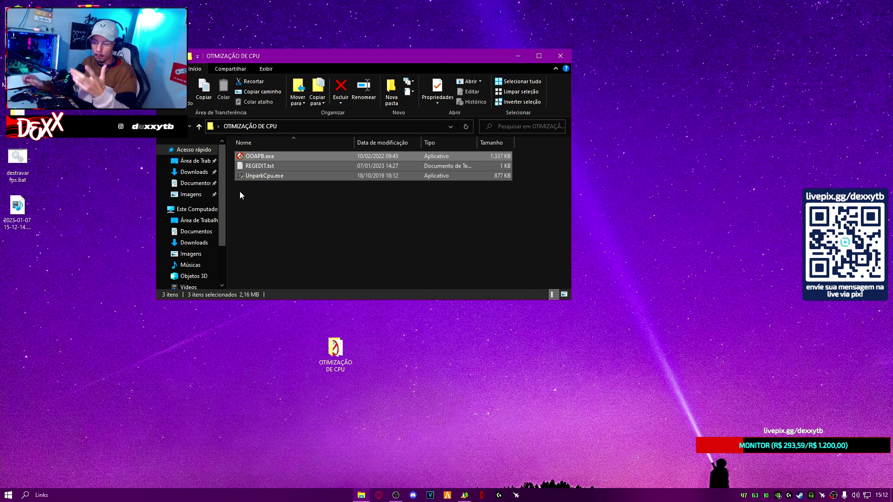
click(279, 188)
click(260, 156)
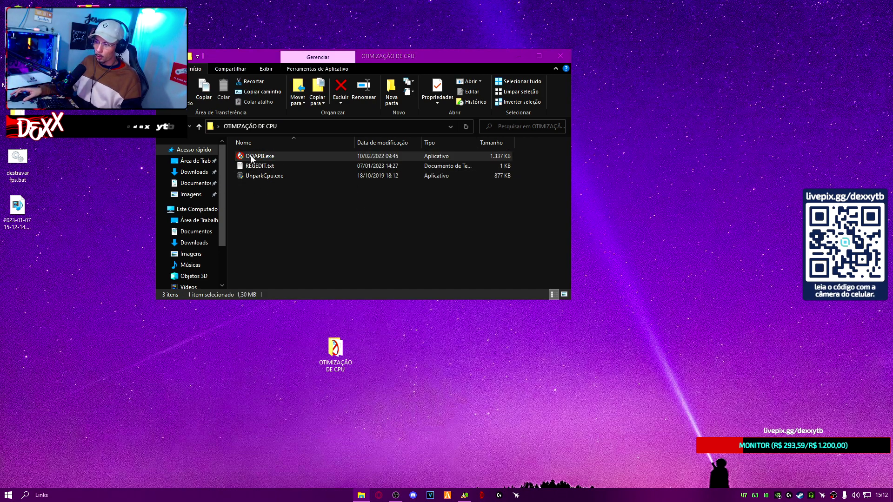
double_click(259, 156)
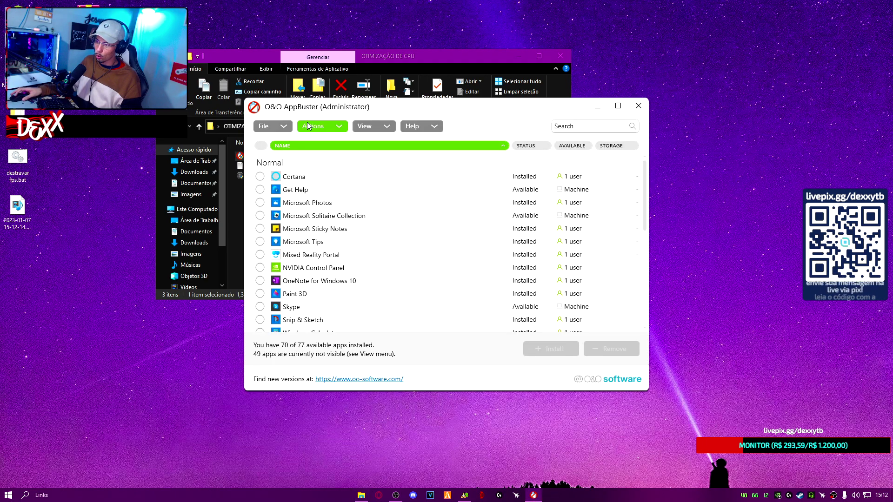
drag(277, 114, 354, 59)
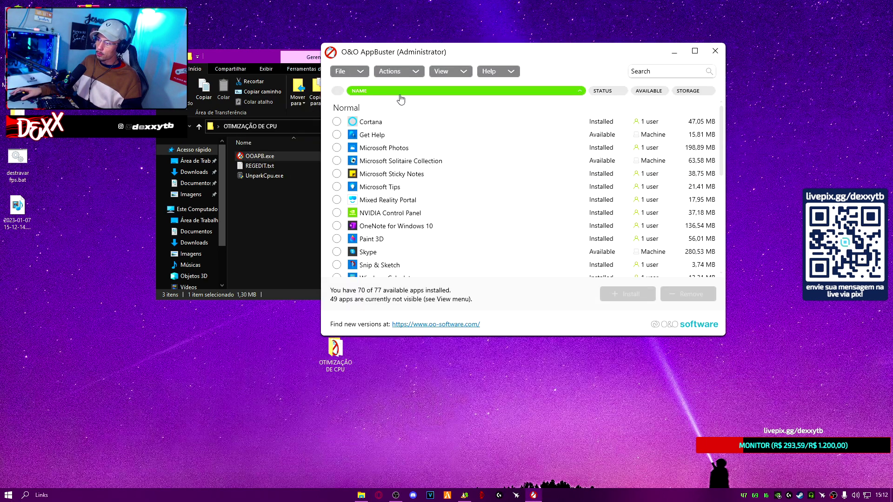
drag(527, 51, 363, 44)
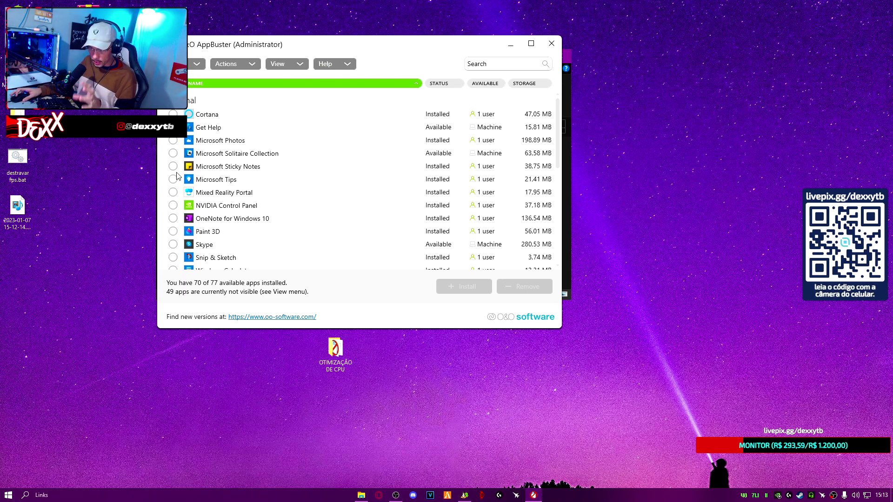
scroll(197, 209, down, 3)
scroll(198, 210, down, 3)
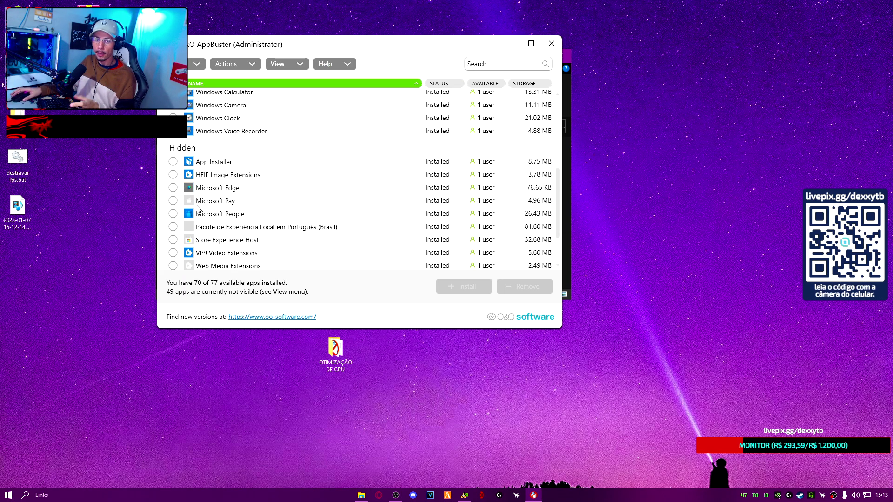
scroll(268, 199, up, 6)
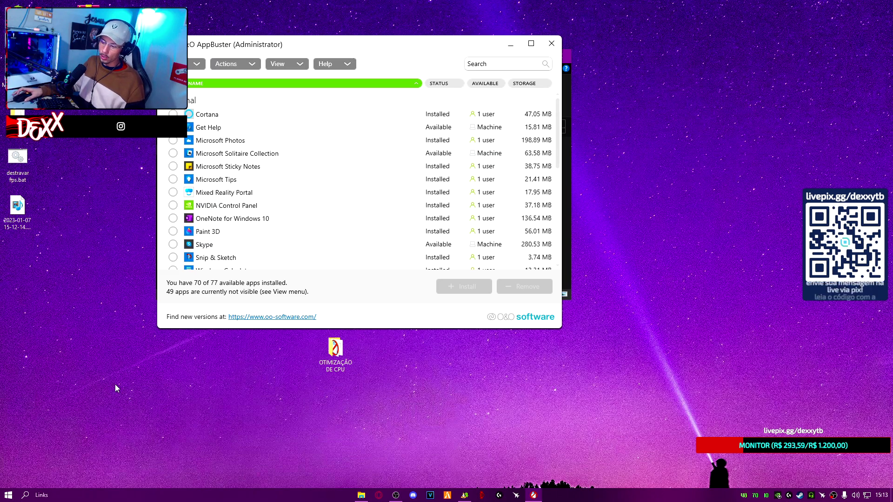
drag(195, 39, 353, 66)
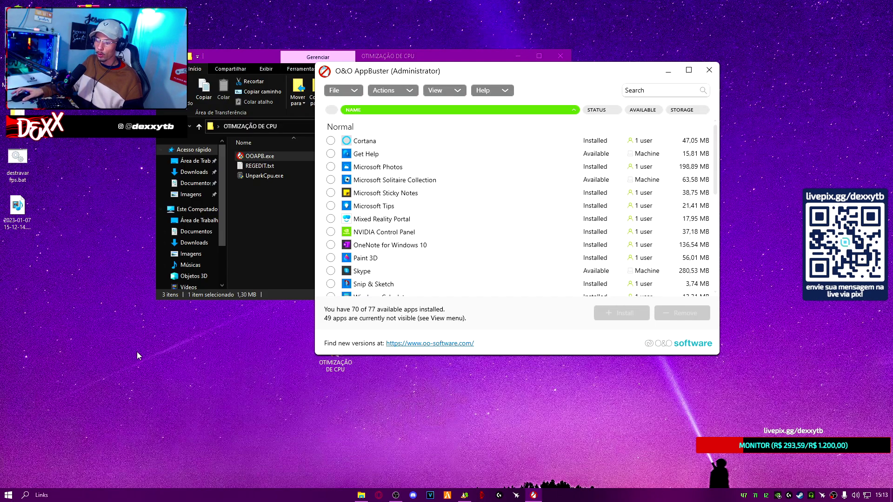
- Search Windows for "ponto" and open the Criar ponto de restauração settings
click(28, 495)
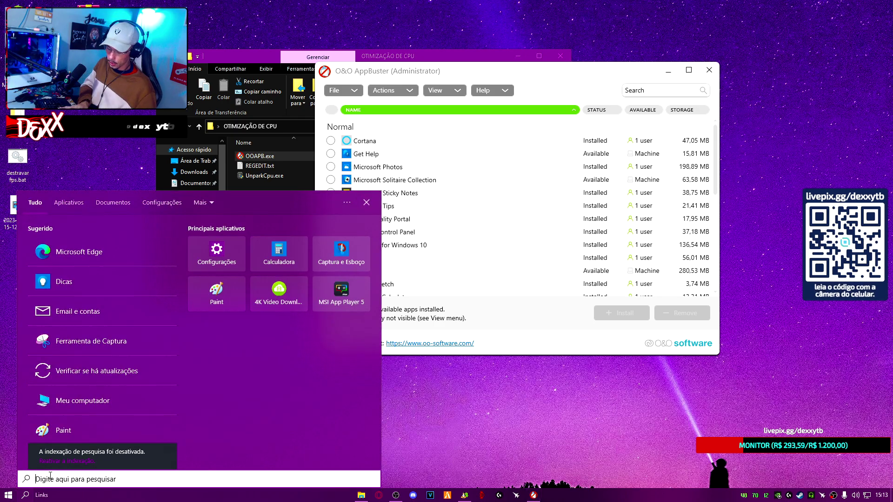
text(ponto)
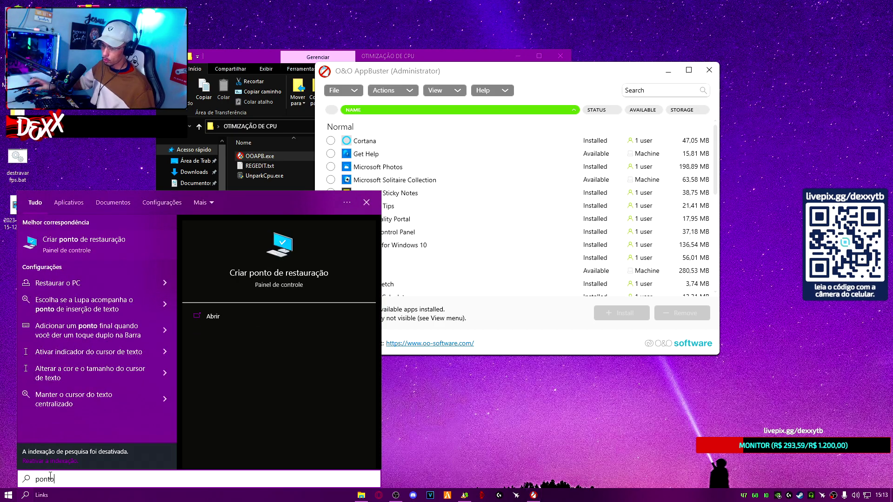
click(80, 244)
drag(137, 45, 389, 72)
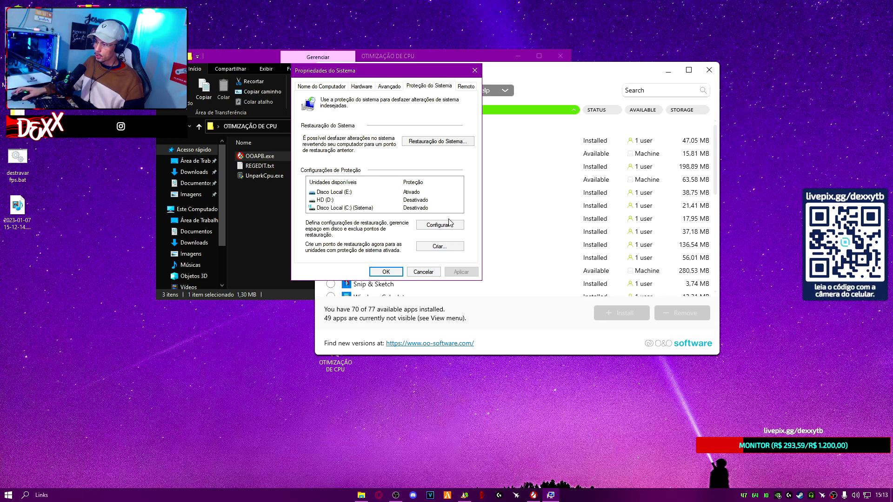
- Create a restore point with the description "dex" and close the system properties dialog
click(440, 247)
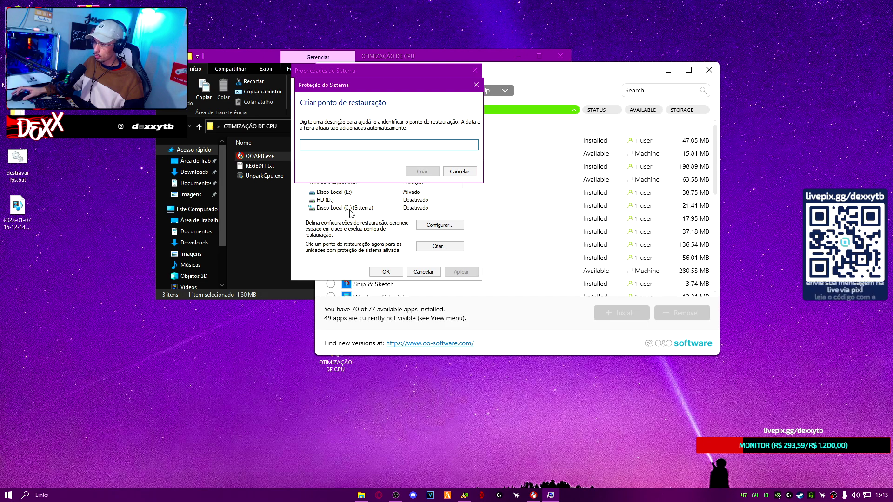
drag(364, 89, 382, 144)
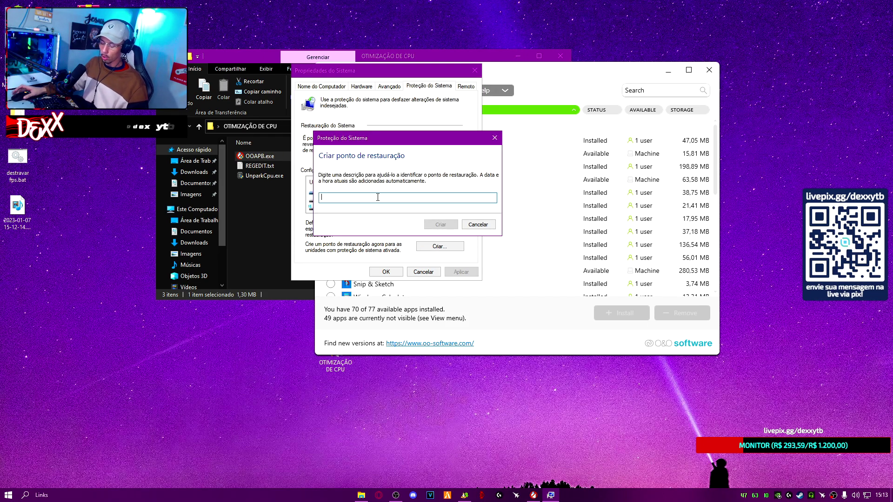
text(dex)
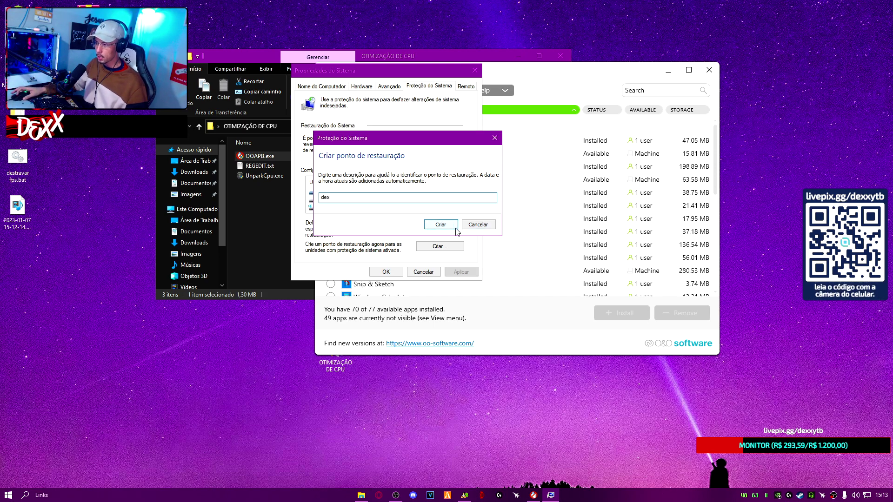
click(447, 226)
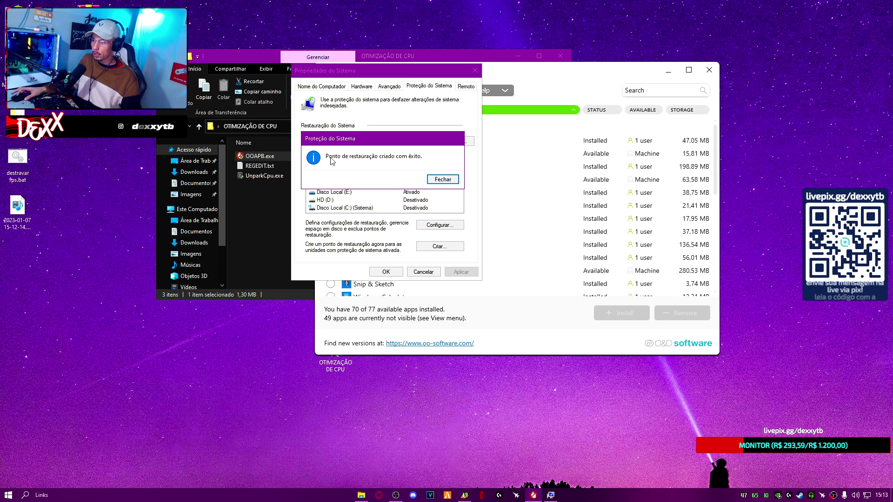
click(443, 178)
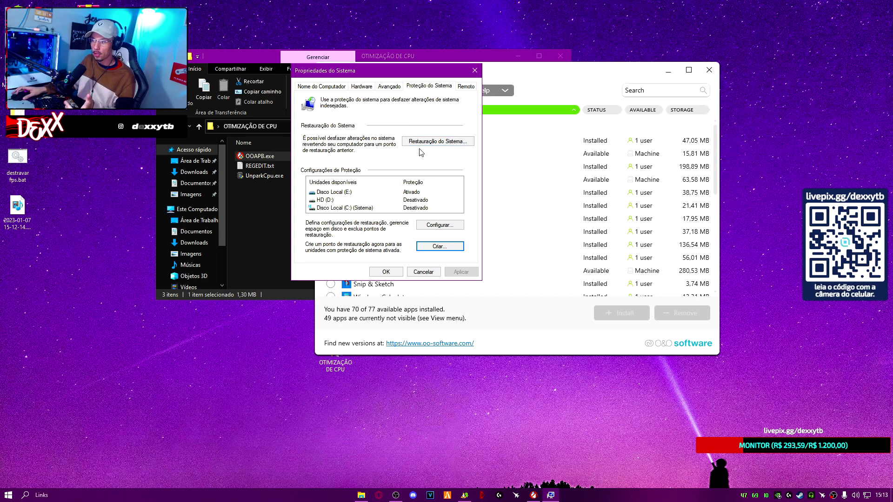
click(475, 70)
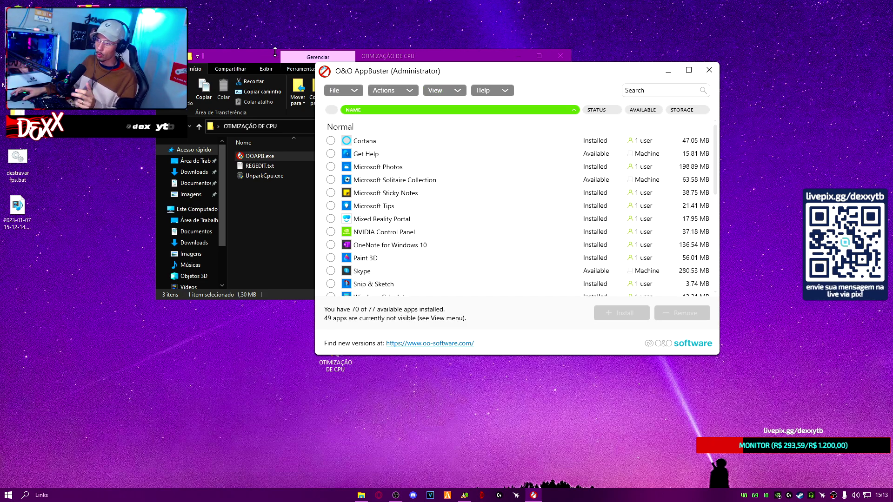
- Move the O&O AppBuster window aside and minimize the OTIMIZAÇÃO DE CPU folder window
drag(538, 76, 395, 85)
click(518, 56)
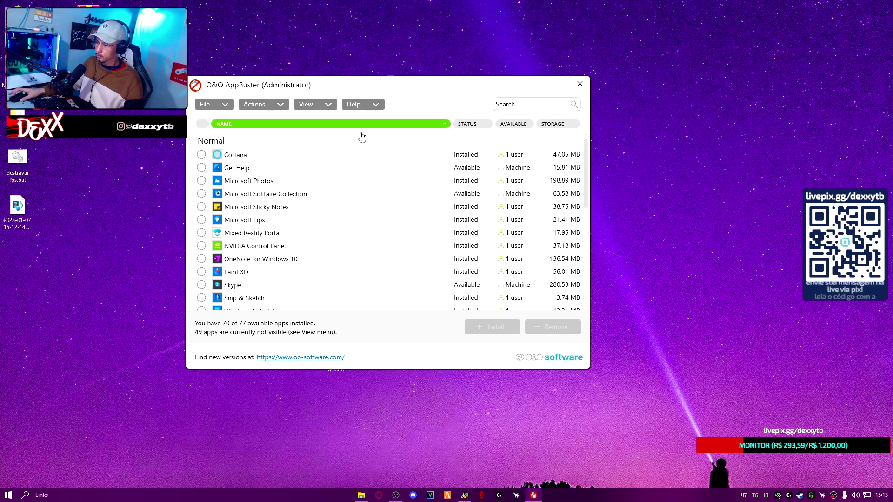
- Show System Apps in the app list, look through the entries, and hide System Apps again
click(317, 107)
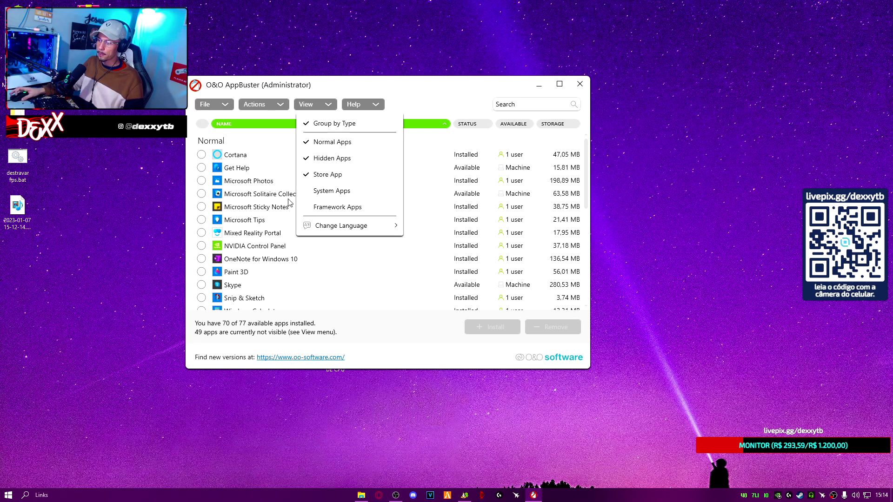
click(307, 191)
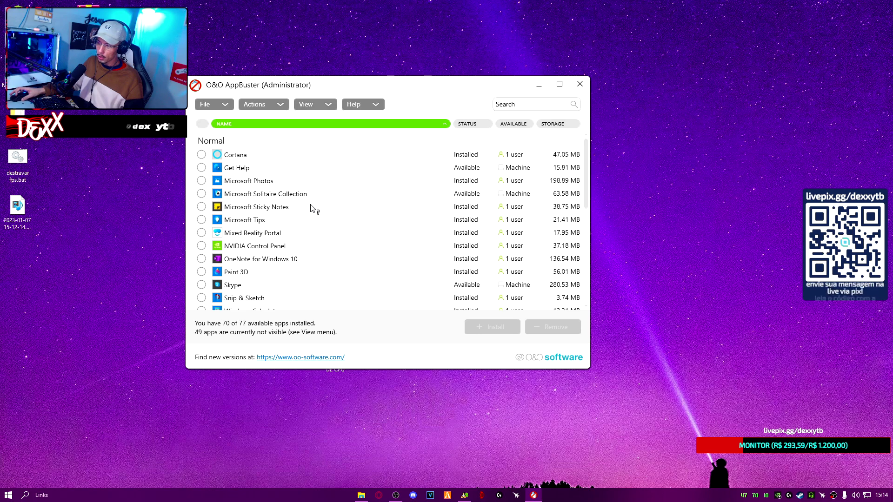
scroll(249, 225, down, 3)
scroll(260, 209, up, 3)
click(328, 104)
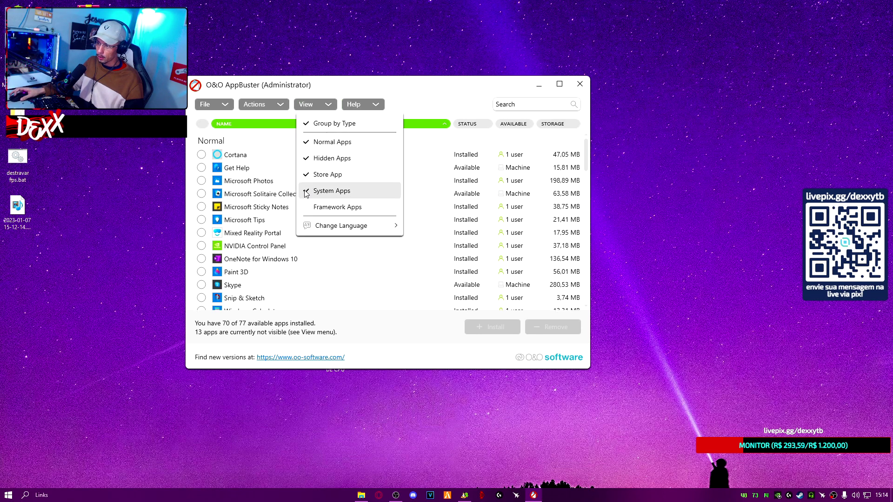
click(307, 190)
scroll(250, 238, down, 5)
scroll(250, 239, up, 10)
- Sort the app list by name in descending order and check which app types are shown
click(314, 103)
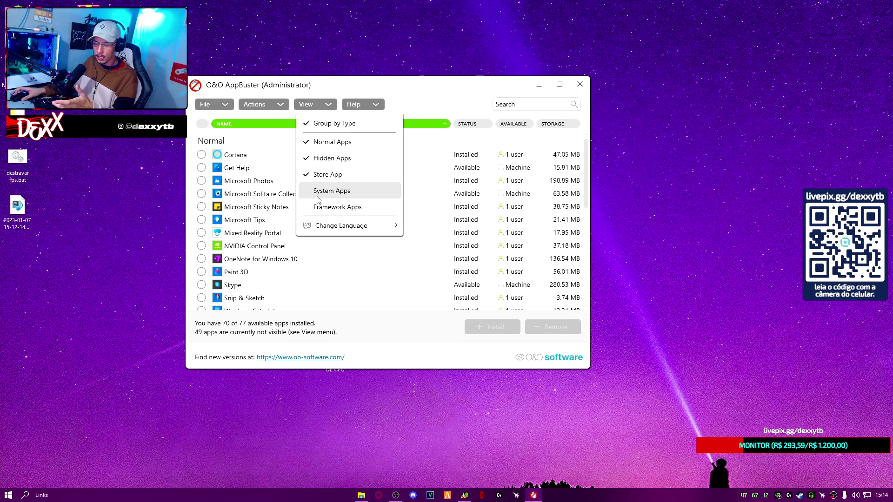
click(232, 137)
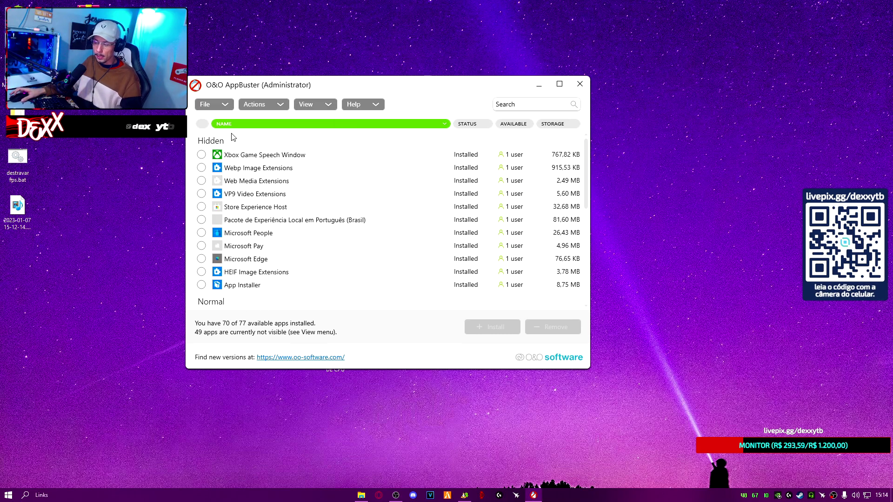
click(303, 105)
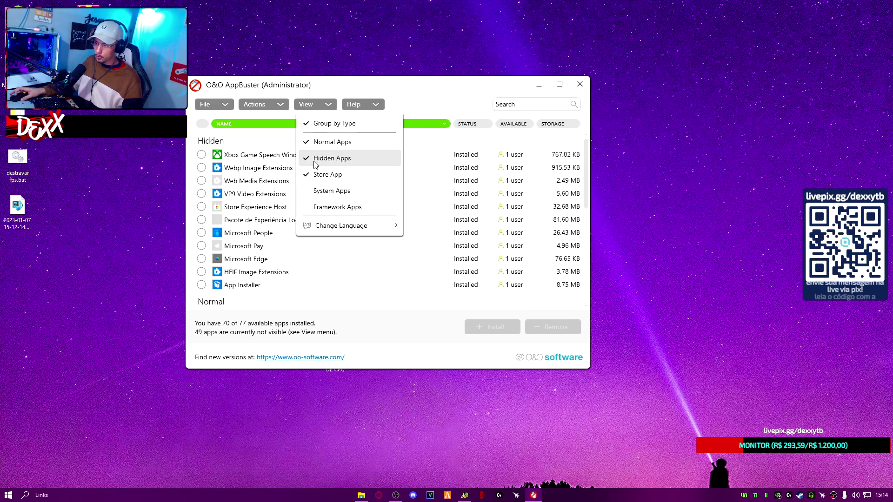
click(228, 140)
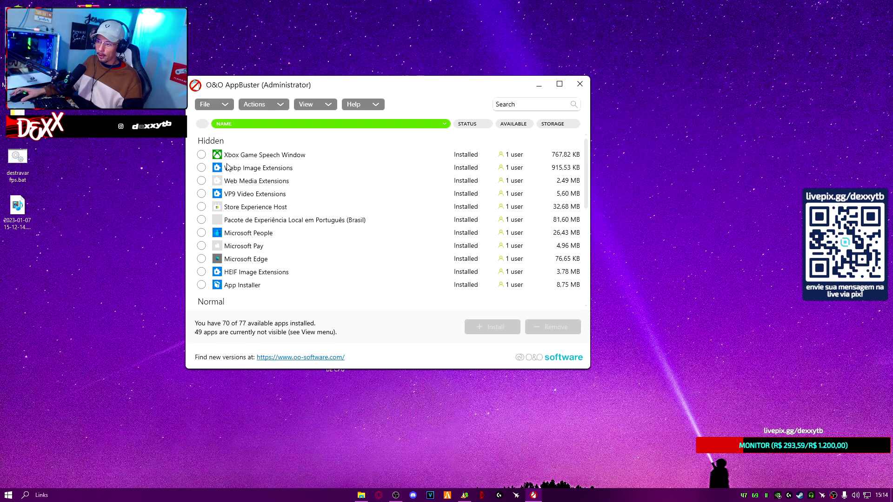
scroll(288, 181, down, 2)
scroll(289, 181, up, 2)
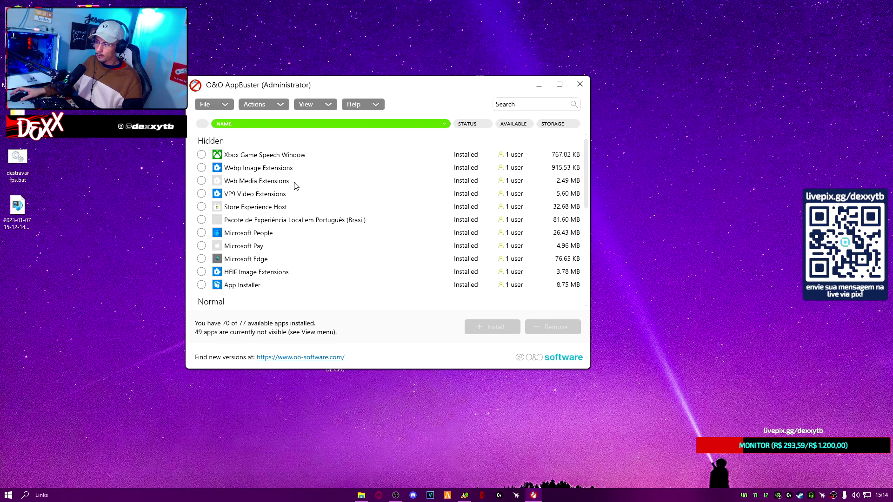
- Select Xbox Game Speech Window, Windows Calculator, Skype and Paint 3D in the app list
click(202, 155)
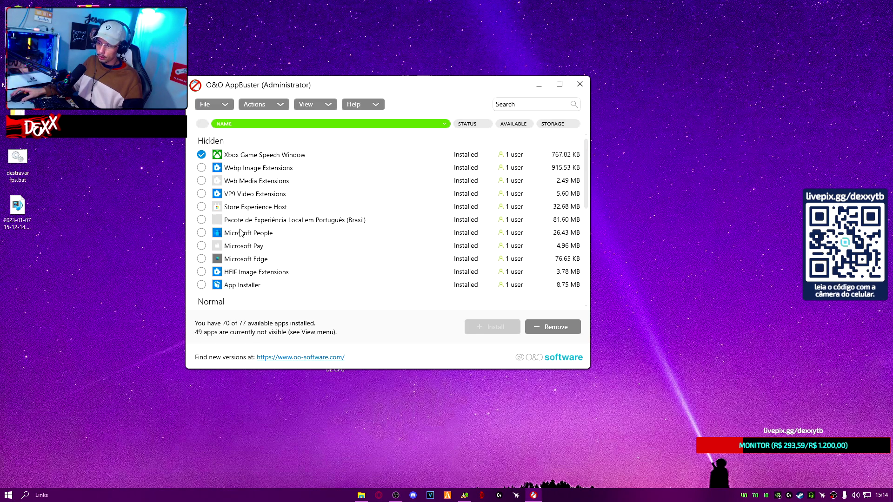
scroll(234, 229, down, 1)
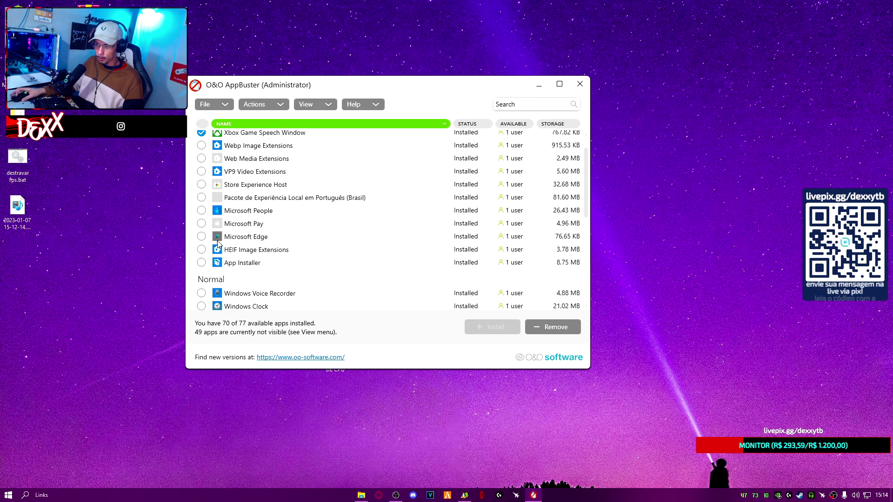
scroll(259, 235, down, 2)
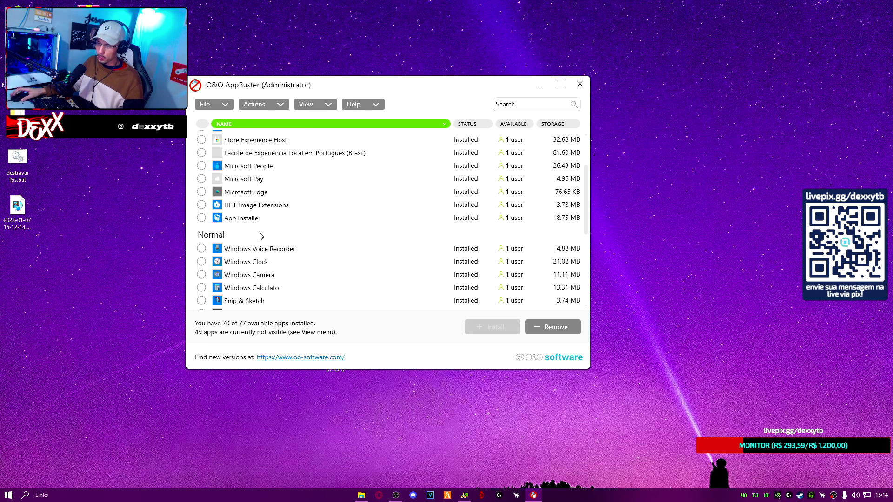
scroll(215, 228, down, 1)
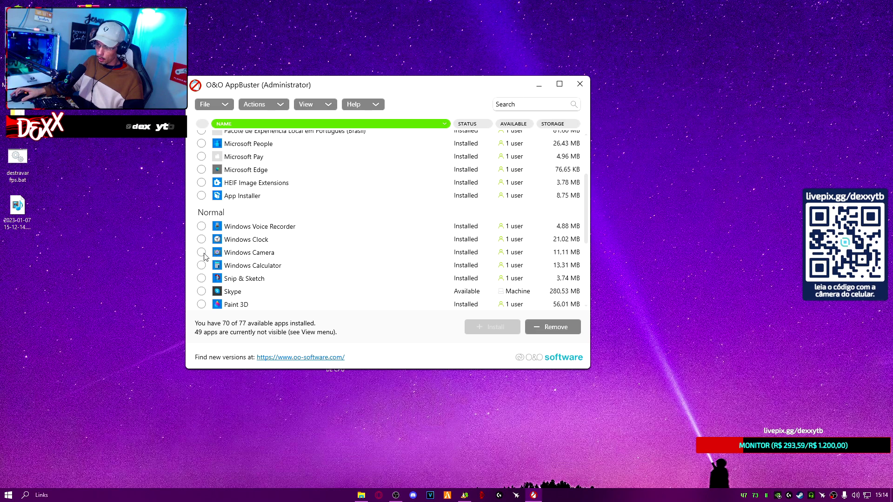
scroll(278, 252, down, 1)
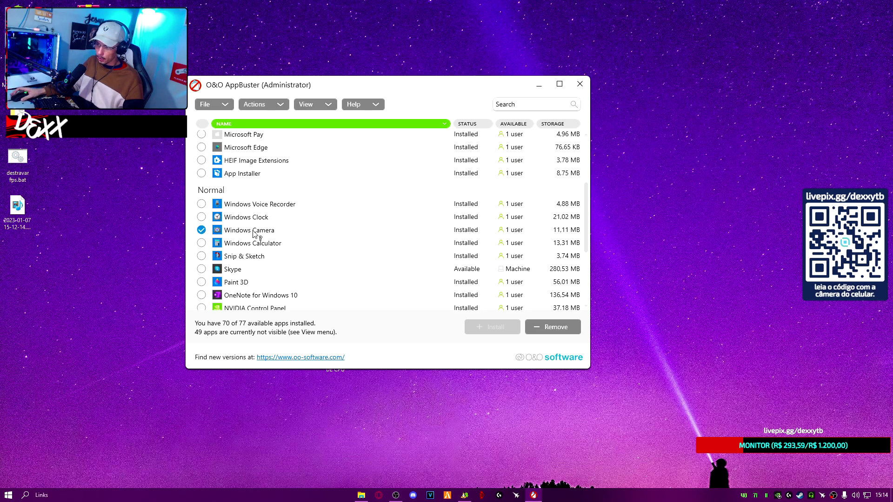
click(204, 233)
click(201, 242)
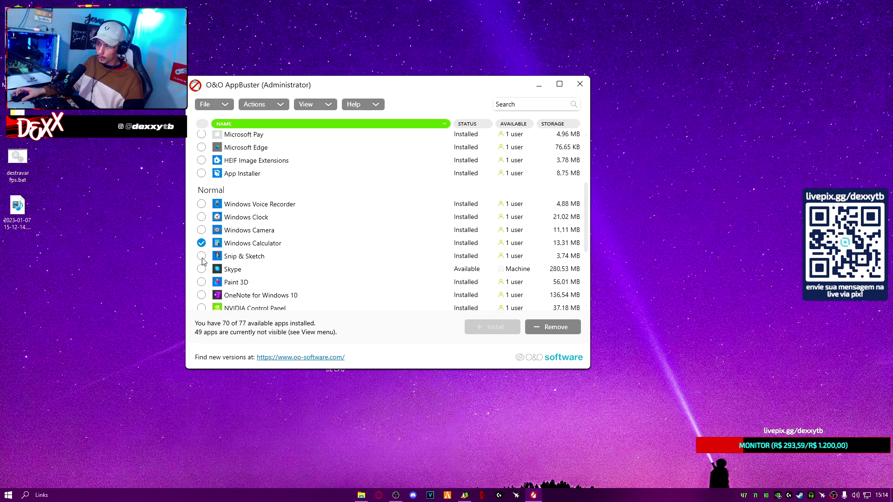
scroll(213, 260, down, 1)
click(202, 247)
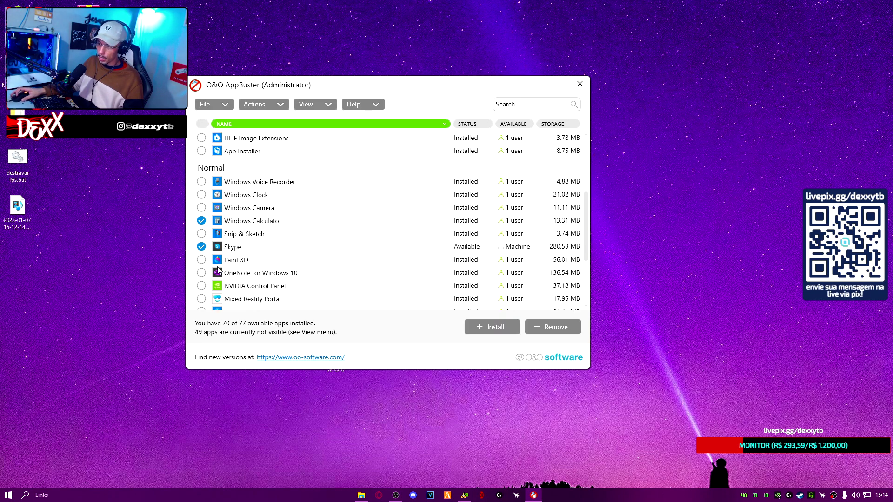
click(202, 259)
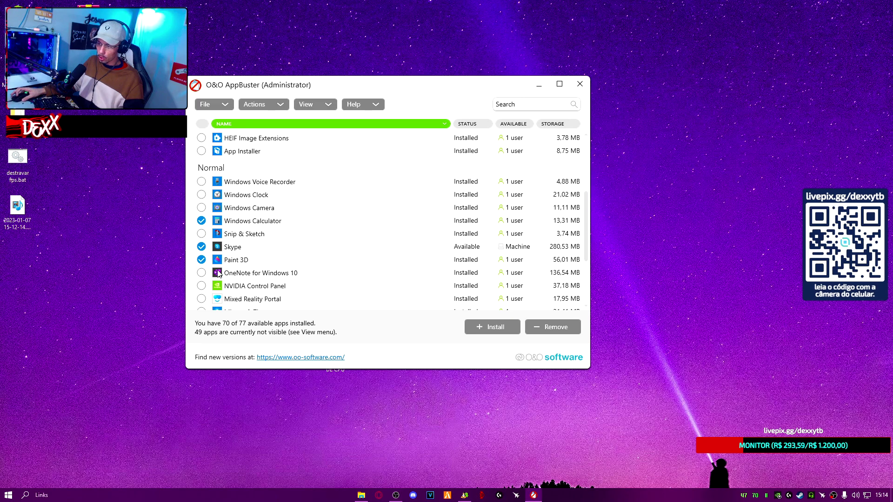
- Add Cortana and Microsoft Solitaire Collection to the selected apps
scroll(261, 225, down, 3)
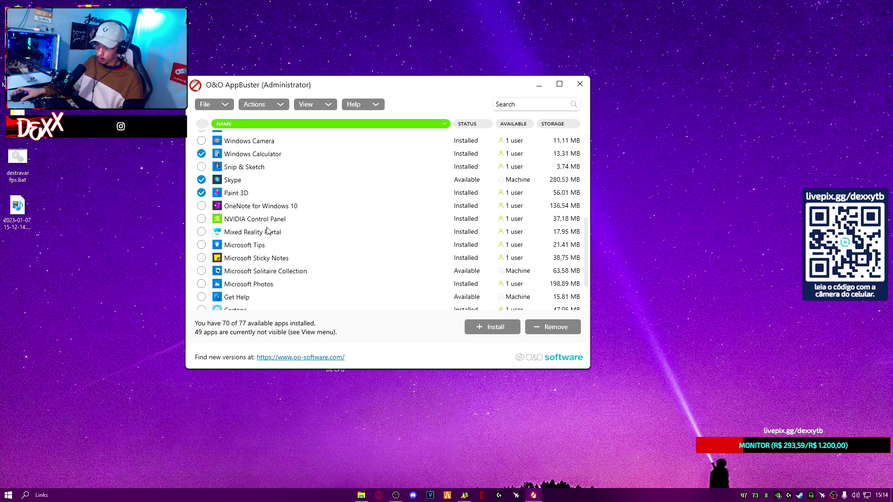
scroll(252, 249, down, 1)
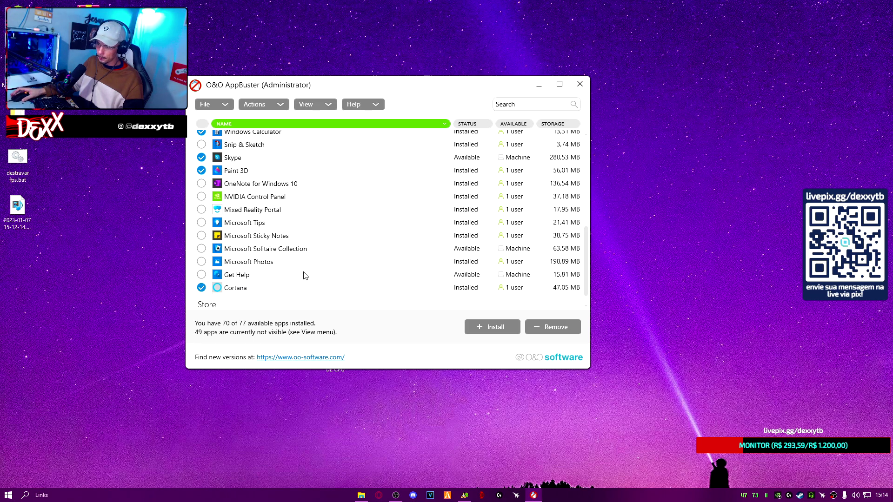
scroll(310, 261, down, 1)
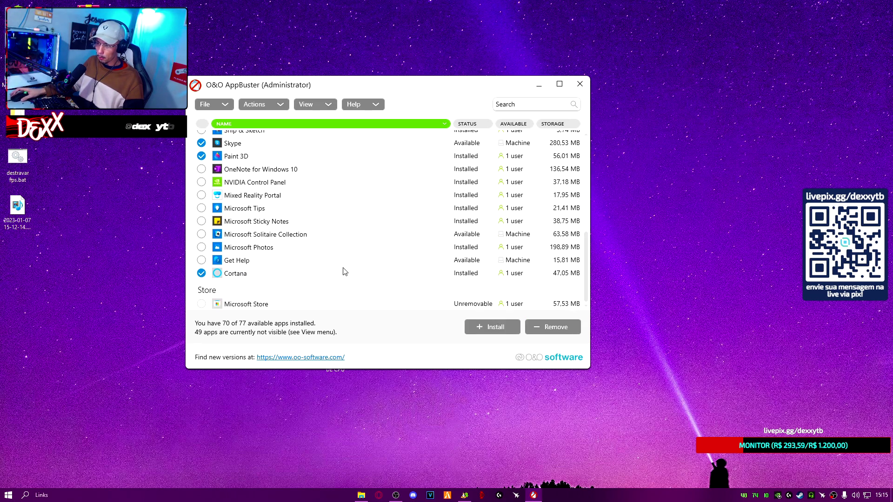
click(222, 237)
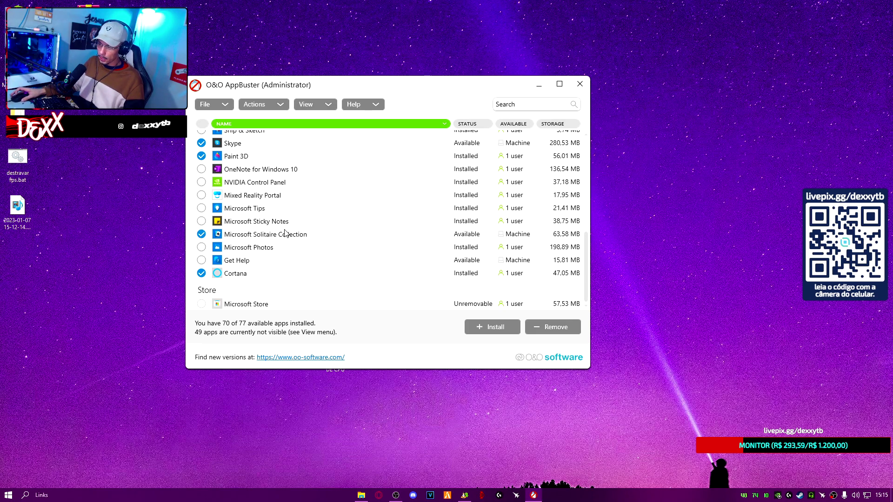
click(208, 311)
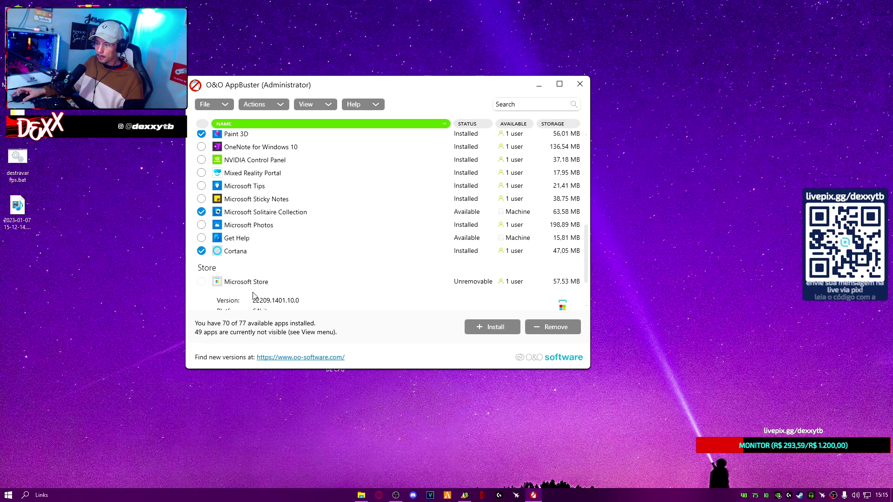
click(281, 265)
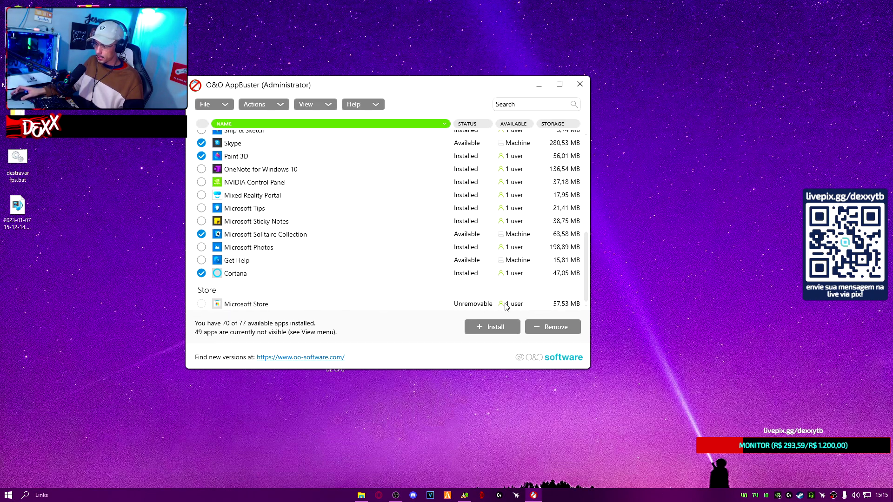
- Remove the selected apps for the current user, agreeing to create a system restore point first
click(550, 328)
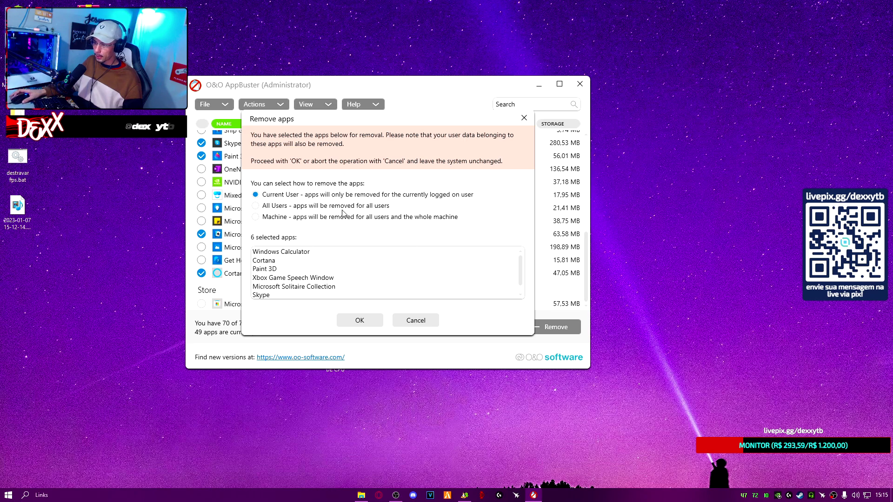
drag(260, 254, 314, 295)
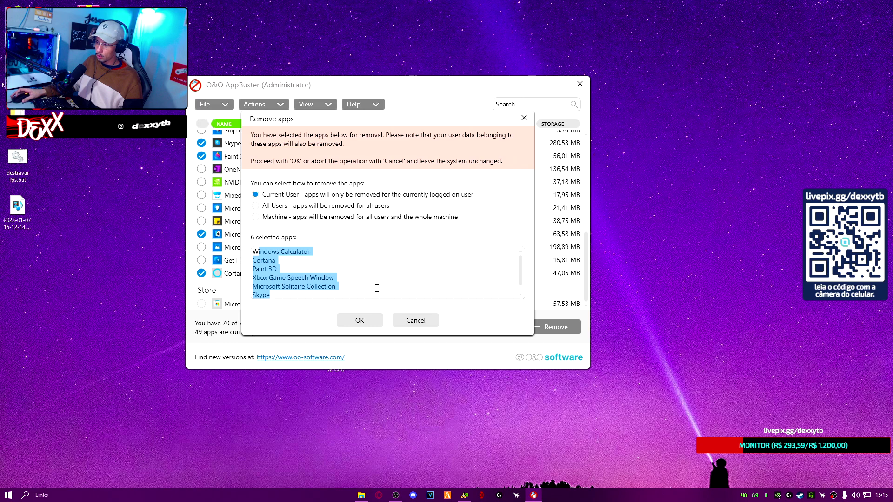
click(360, 321)
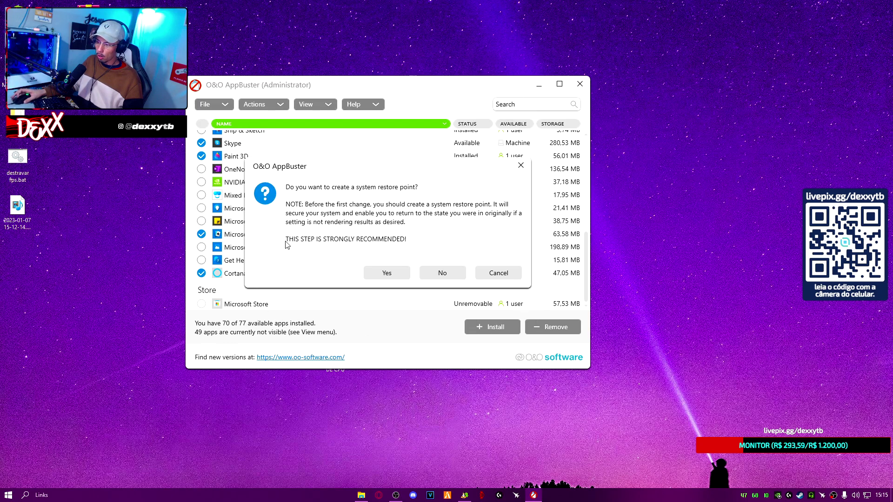
click(387, 273)
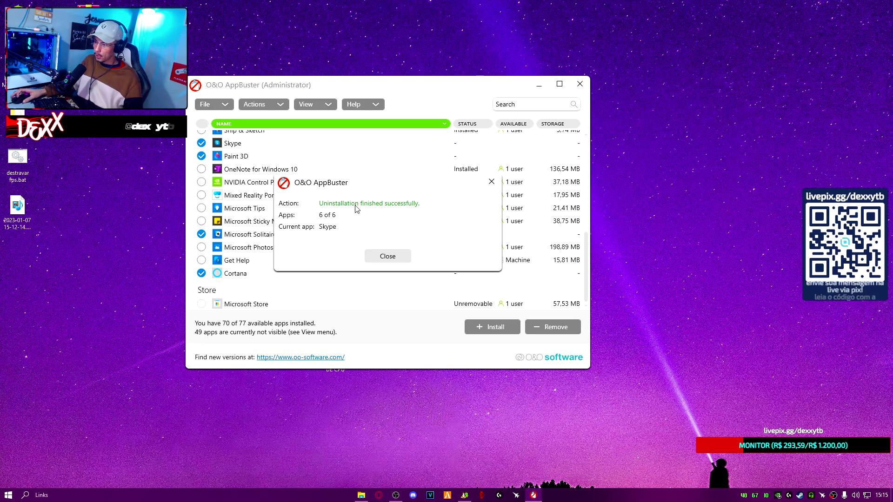
click(388, 258)
- Select Cortana again in the refreshed app list and remove it
scroll(353, 210, up, 6)
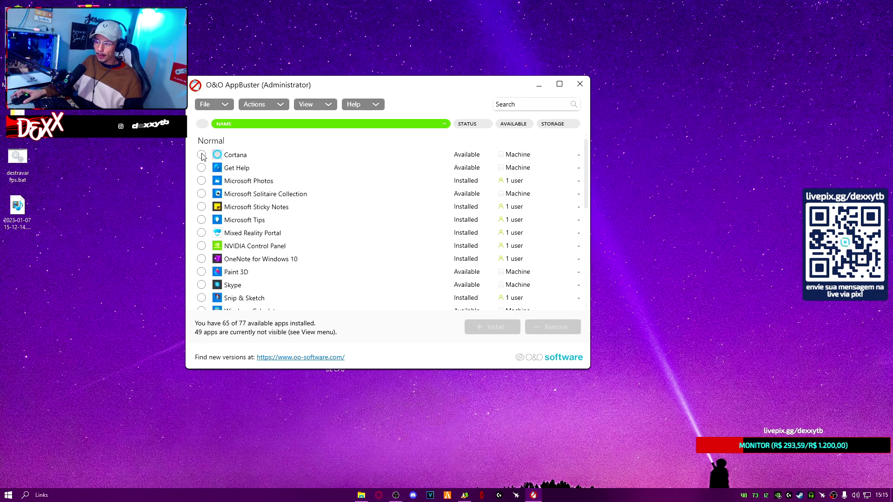
click(201, 155)
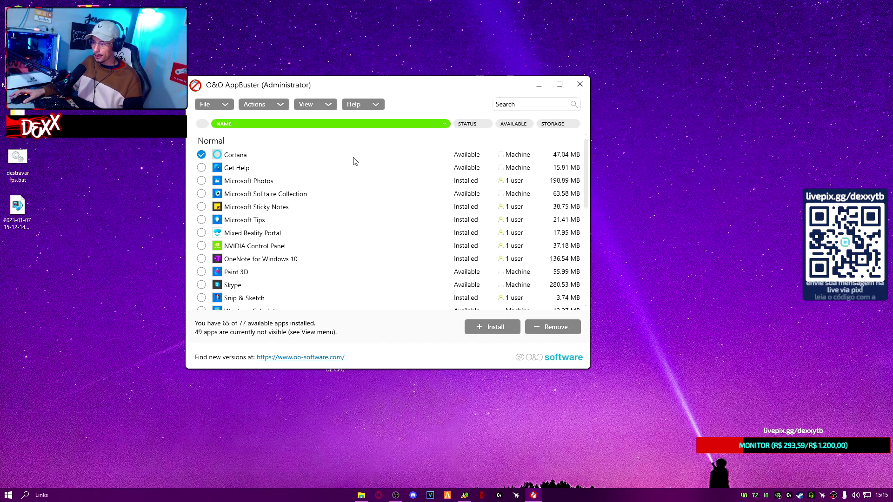
scroll(275, 273, down, 1)
scroll(274, 148, up, 1)
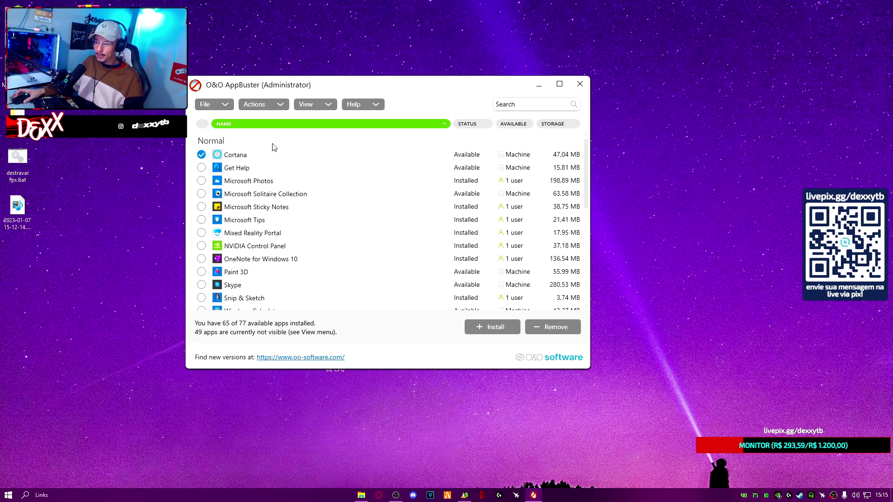
click(553, 327)
click(357, 319)
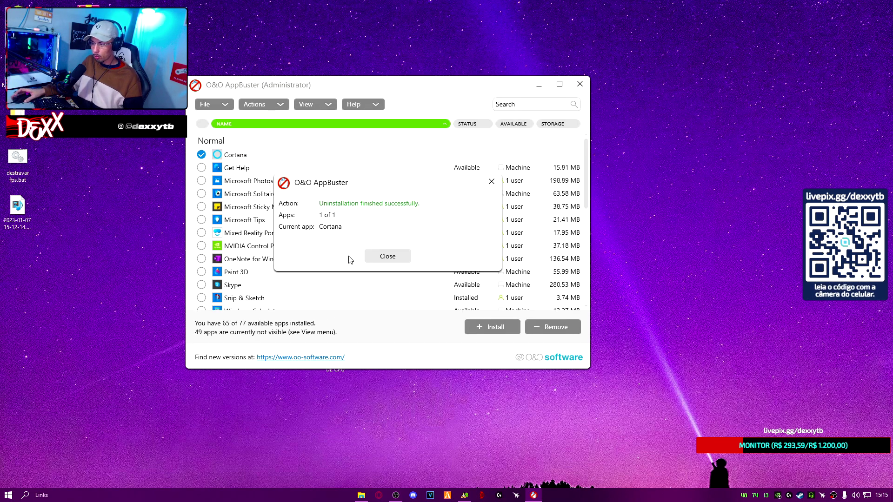
- Remove Skype for all users and close O&O AppBuster
scroll(217, 167, down, 3)
click(201, 218)
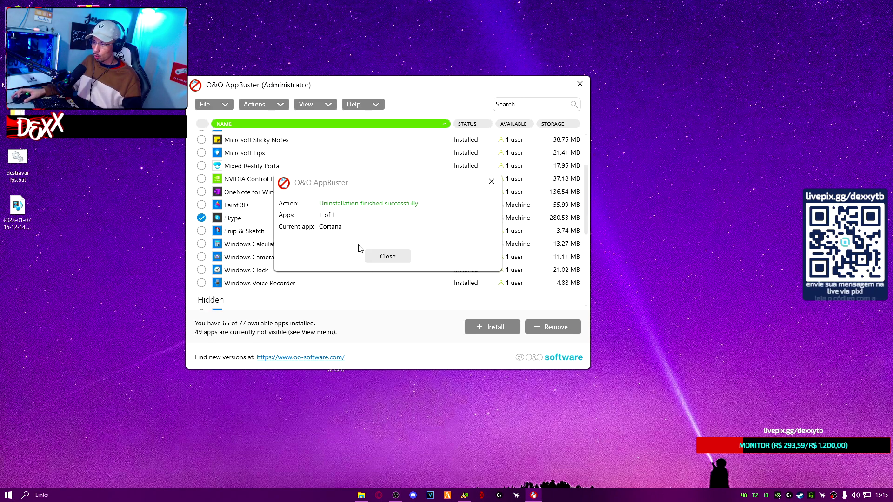
click(387, 257)
click(545, 325)
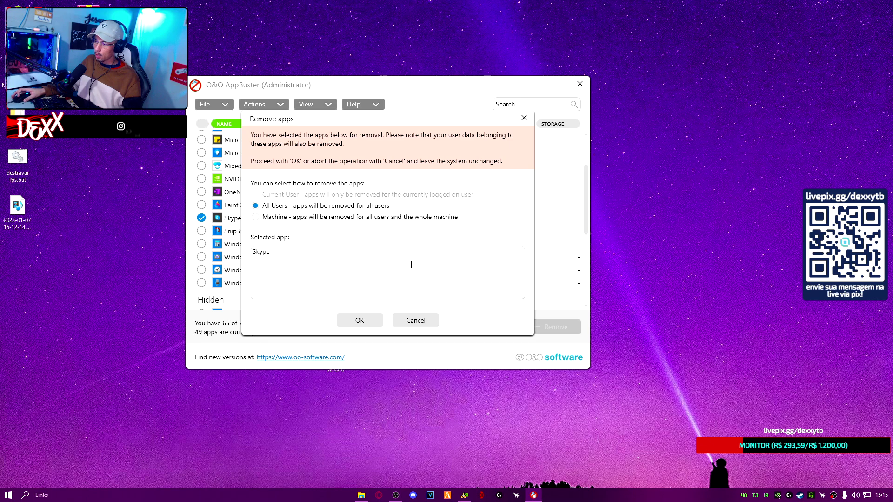
click(360, 320)
right_click(680, 199)
click(687, 226)
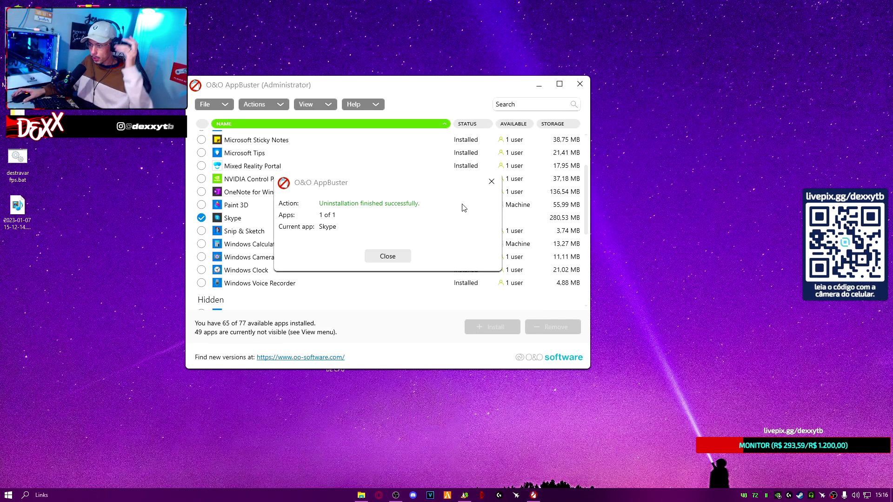
click(406, 253)
click(575, 91)
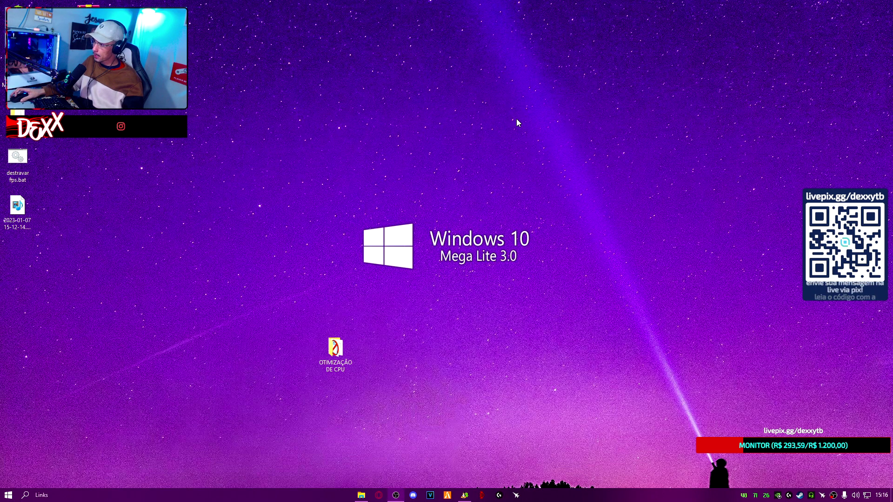
- Open REGEDIT.txt from the OTIMIZAÇÃO DE CPU folder and copy the whole registry path it contains
right_click(431, 172)
click(467, 200)
double_click(335, 350)
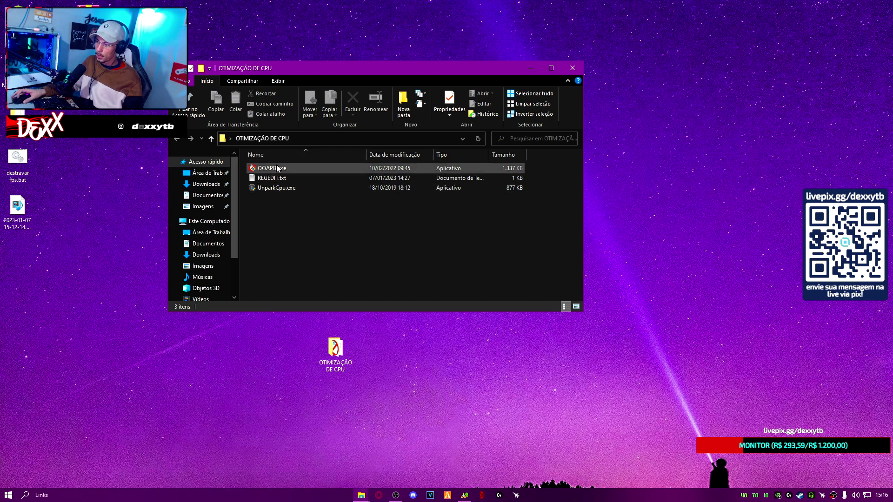
double_click(272, 179)
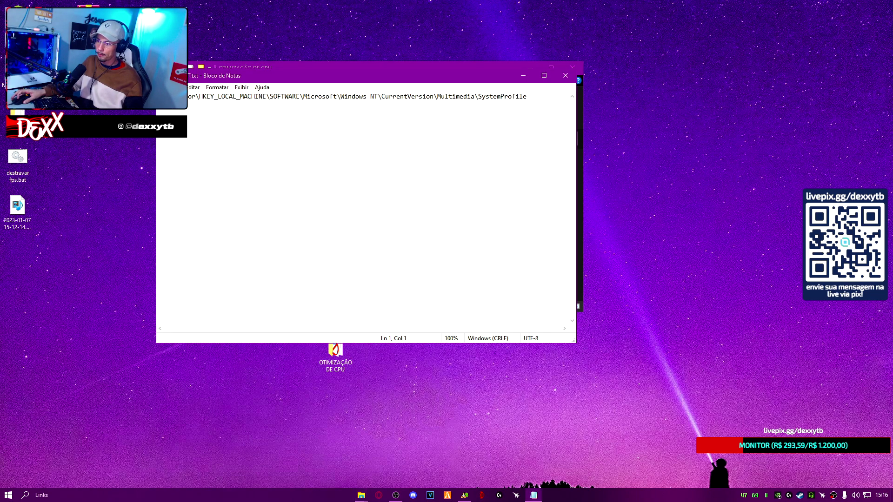
key(ctrl+a)
right_click(173, 99)
click(202, 129)
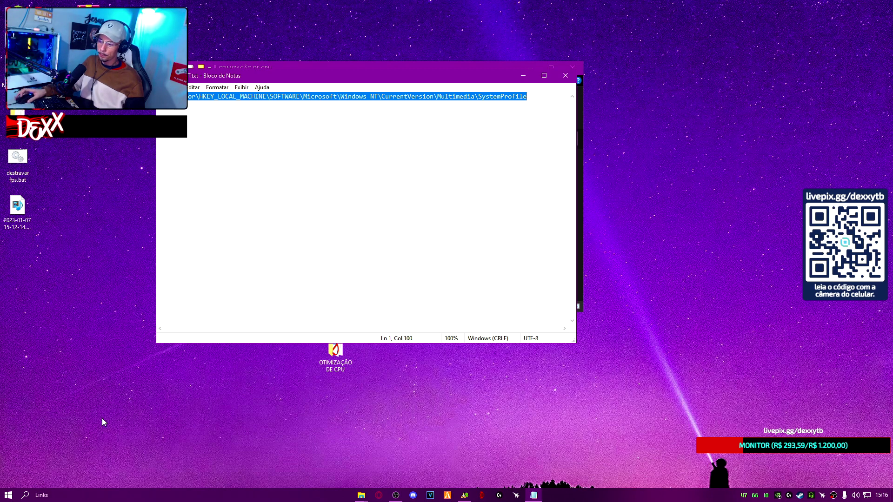
- Open the Registry Editor and go to the copied path HKEY_LOCAL_MACHINE\SOFTWARE\Microsoft\Windows NT\CurrentVersion\Multimedia\SystemProfile
click(25, 495)
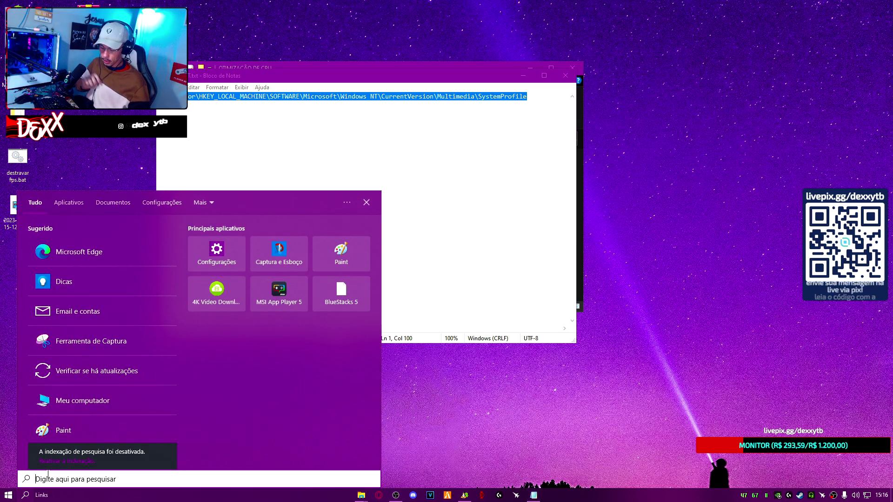
text(rege)
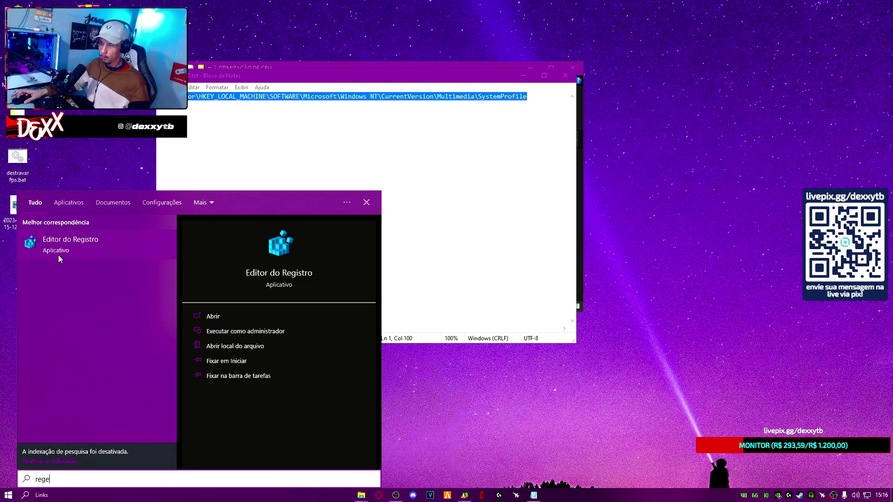
click(58, 256)
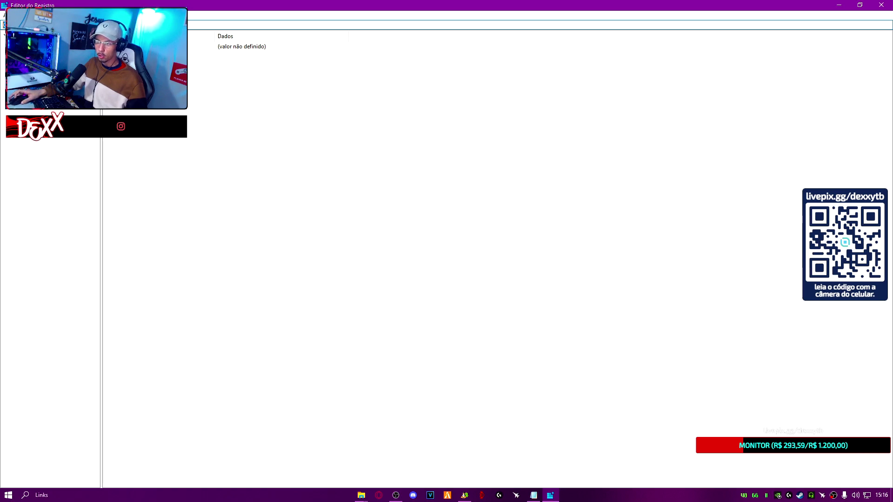
key(ctrl+v)
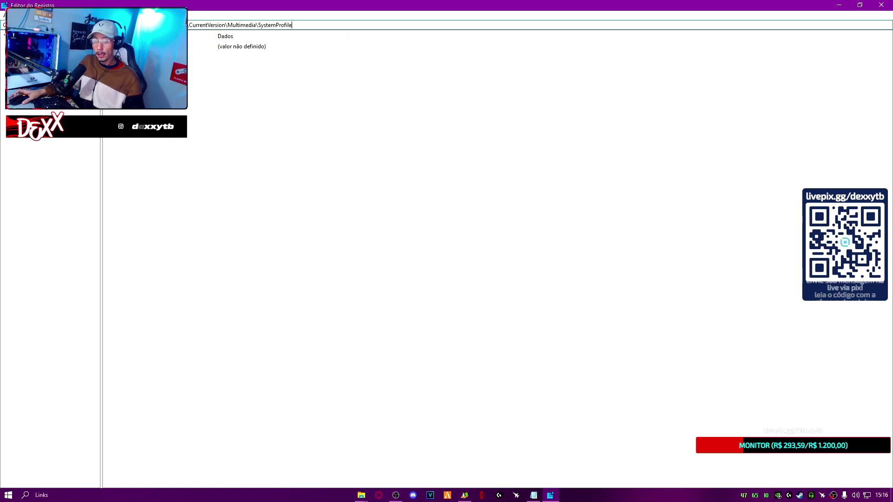
key(Return)
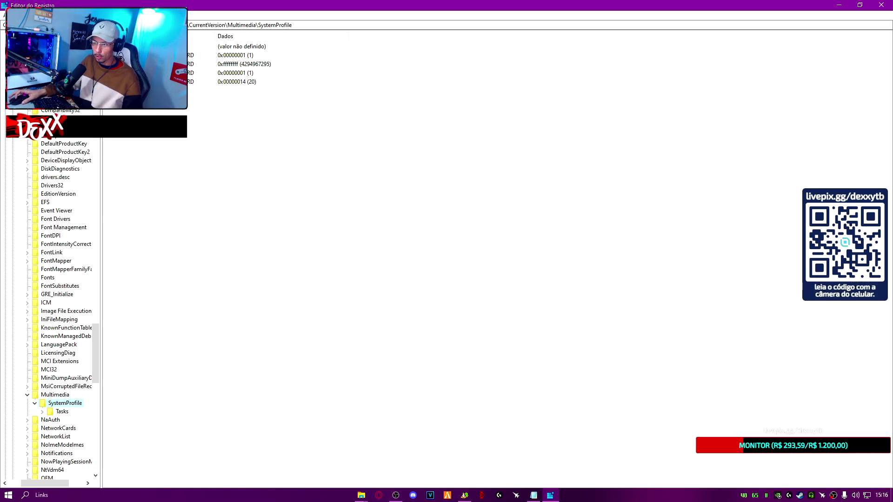
key(alt+Tab)
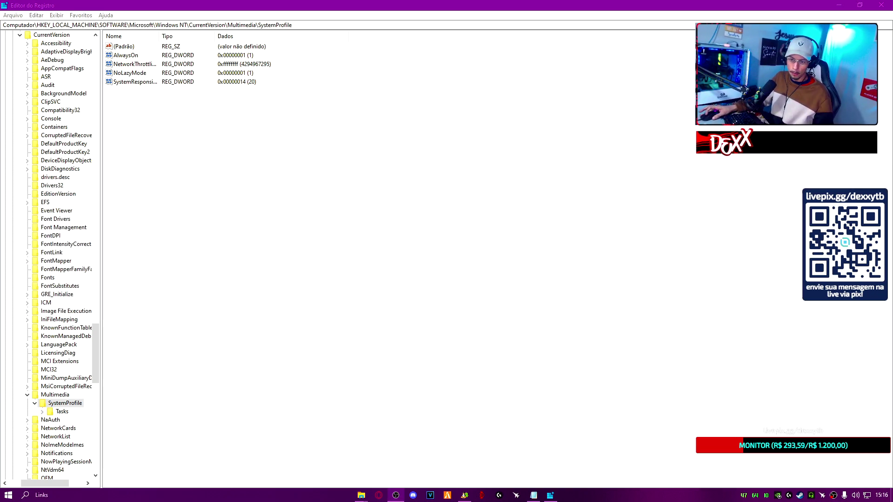
- Set the SystemResponsiveness DWORD in the SystemProfile key to 14 in hexadecimal
click(128, 84)
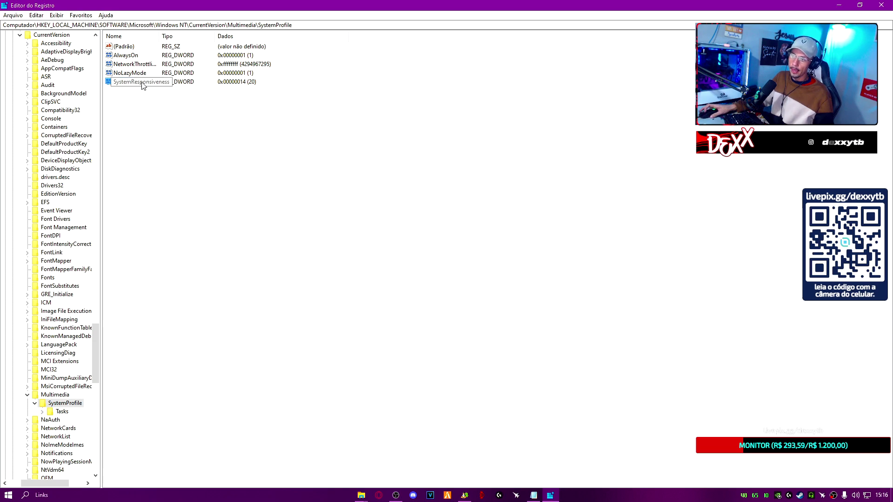
double_click(144, 84)
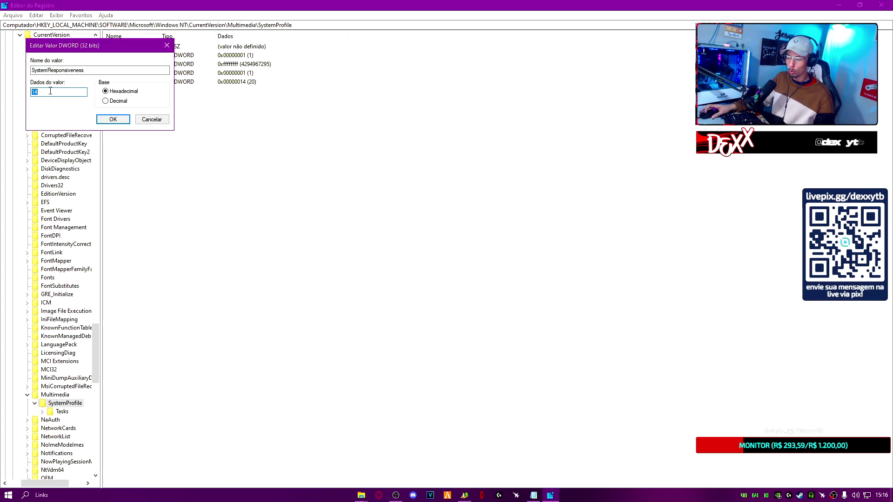
text(14)
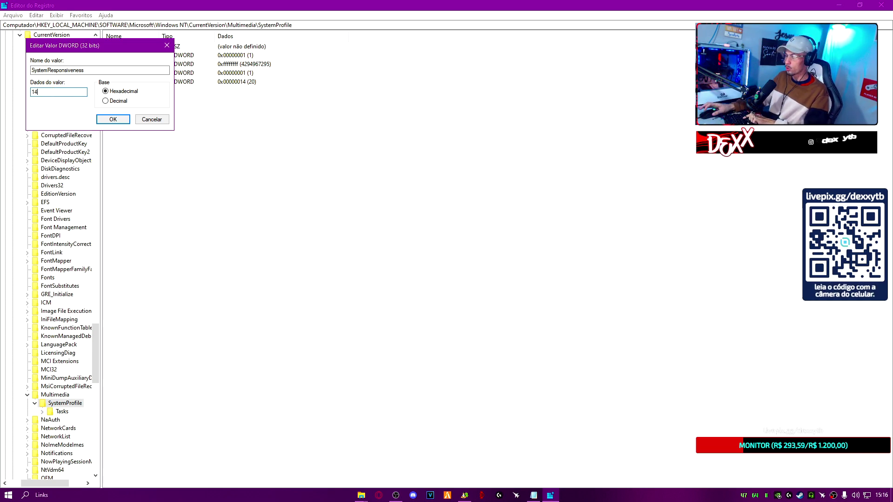
click(113, 120)
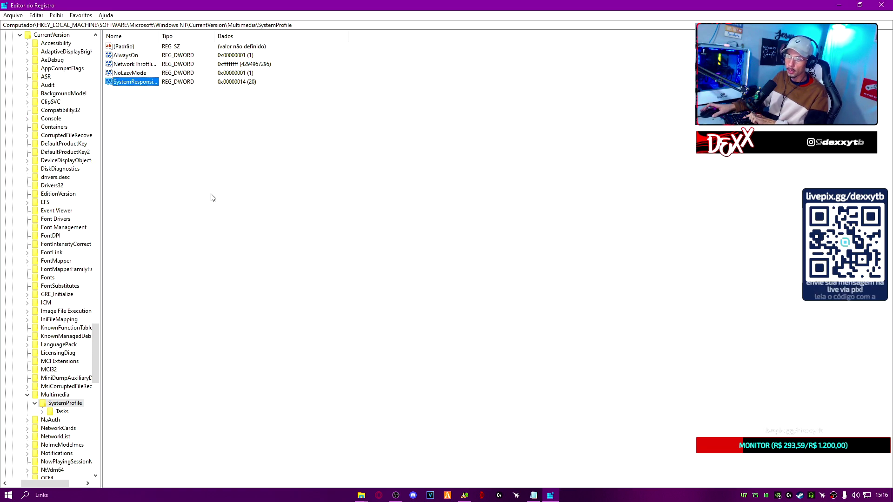
- Open the Games subkey under SystemProfile\Tasks and set its GPU Priority to 8 in hexadecimal
click(42, 412)
scroll(70, 421, down, 1)
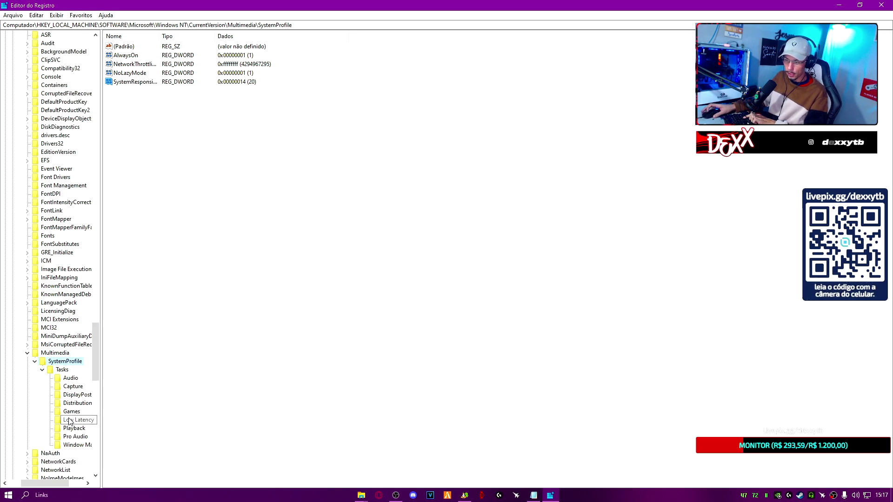
click(72, 412)
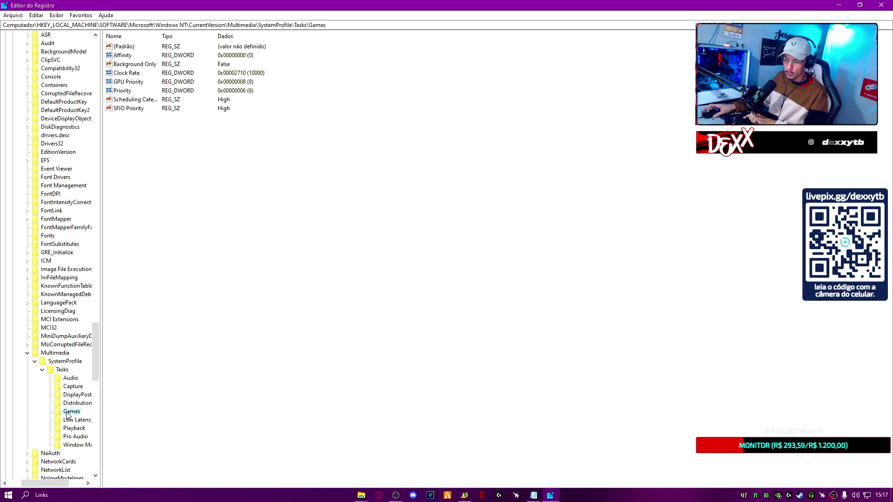
click(124, 83)
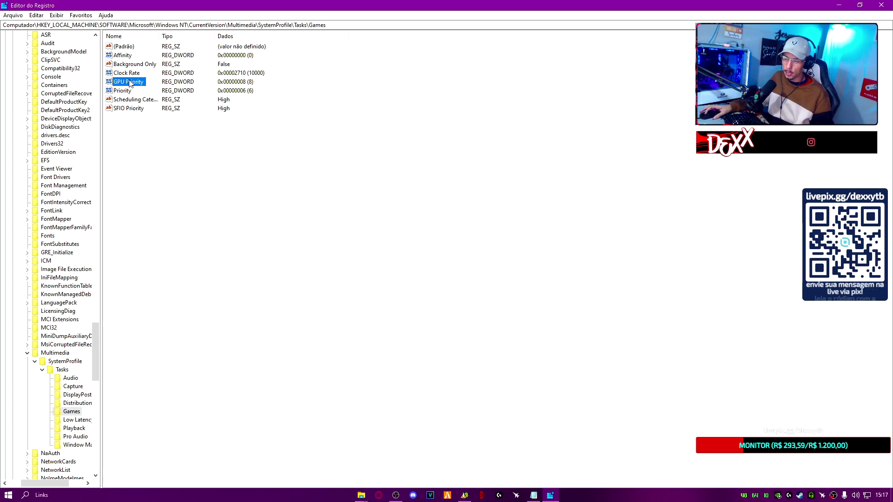
double_click(130, 84)
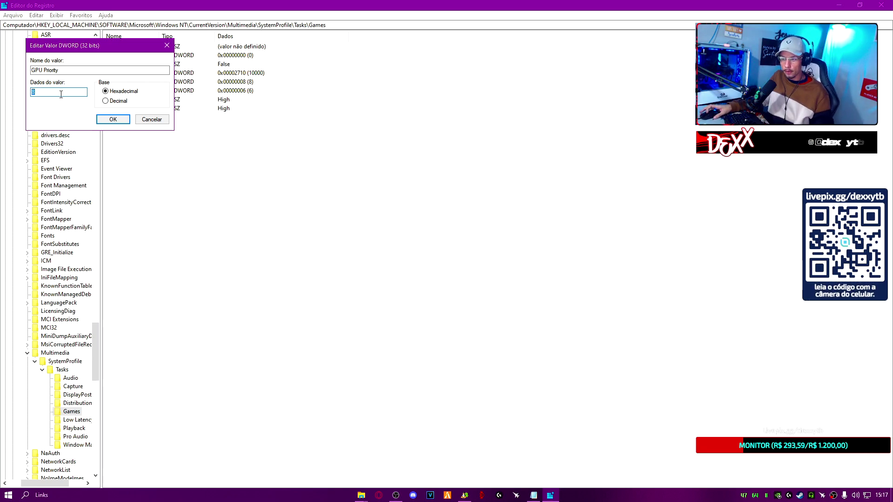
click(122, 120)
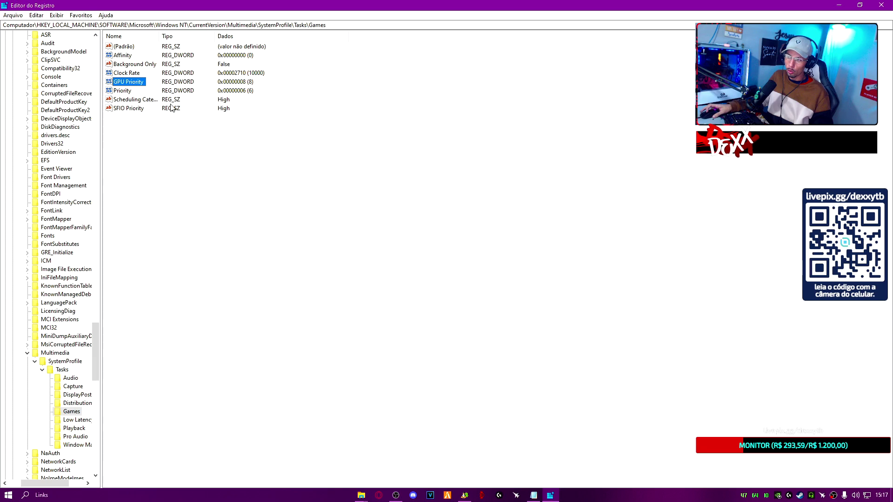
- Set the Priority DWORD of the Games key to 6 in hexadecimal
double_click(125, 92)
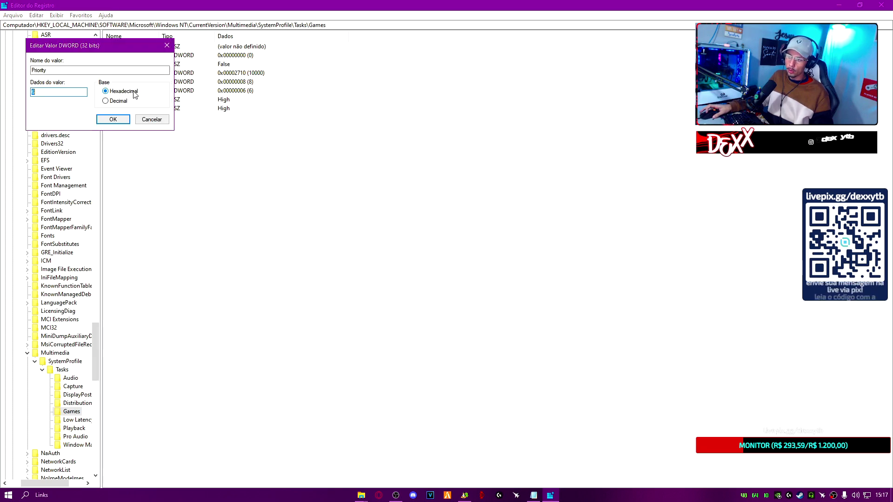
click(46, 93)
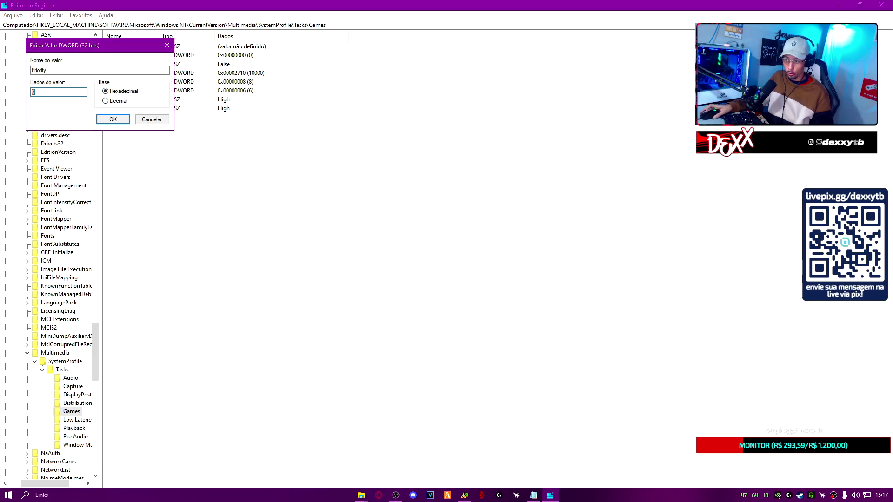
drag(65, 45, 189, 140)
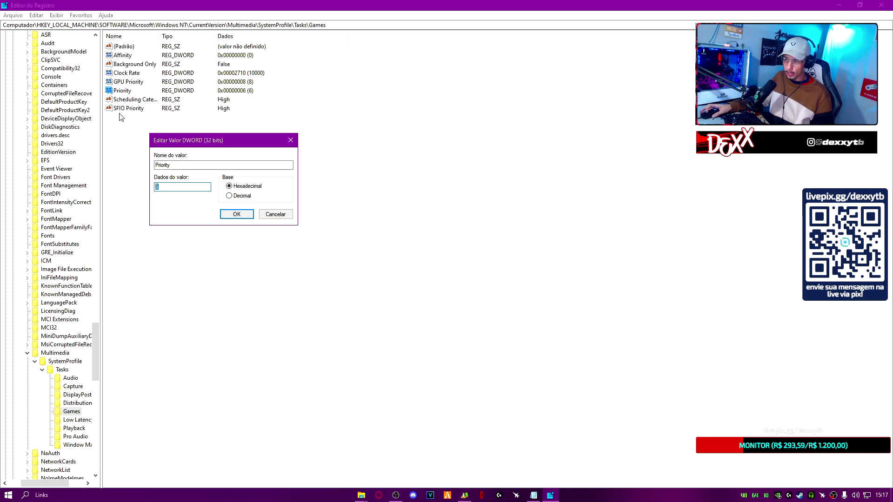
drag(240, 145, 208, 128)
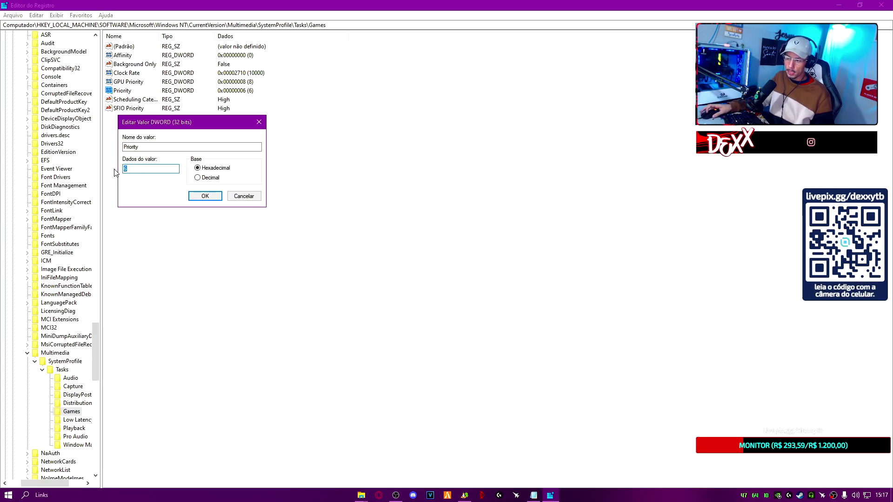
click(199, 196)
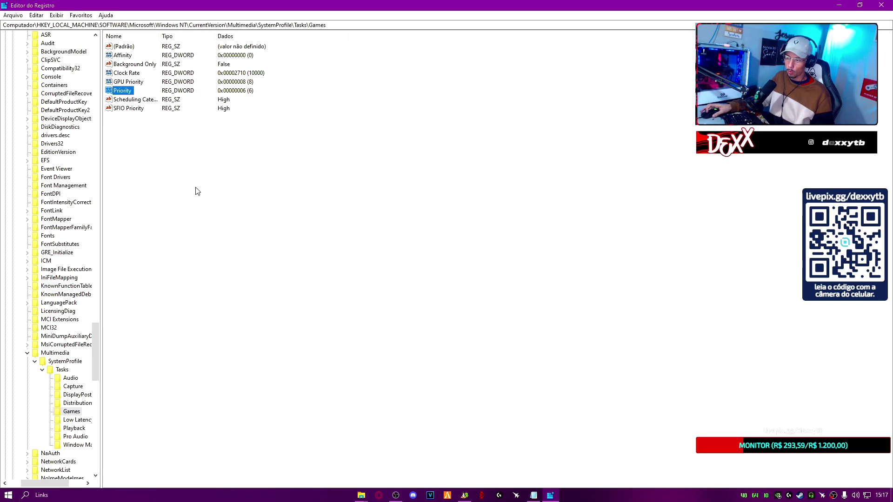
- Set both the Scheduling Category and SFIO Priority strings of the Games key to High
double_click(118, 101)
double_click(43, 92)
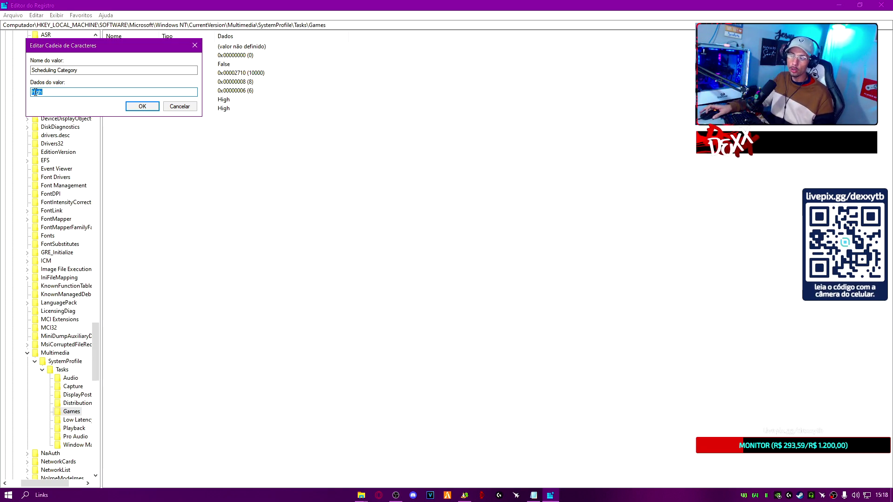
click(142, 106)
click(140, 108)
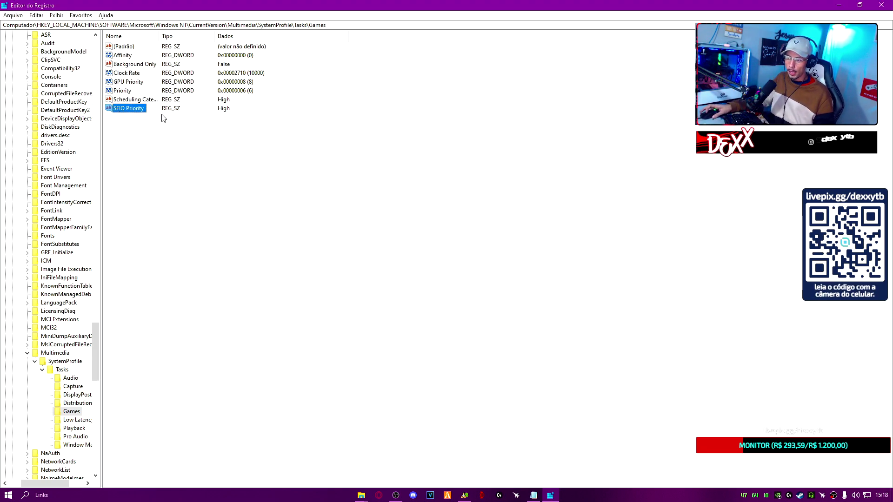
double_click(135, 109)
click(141, 105)
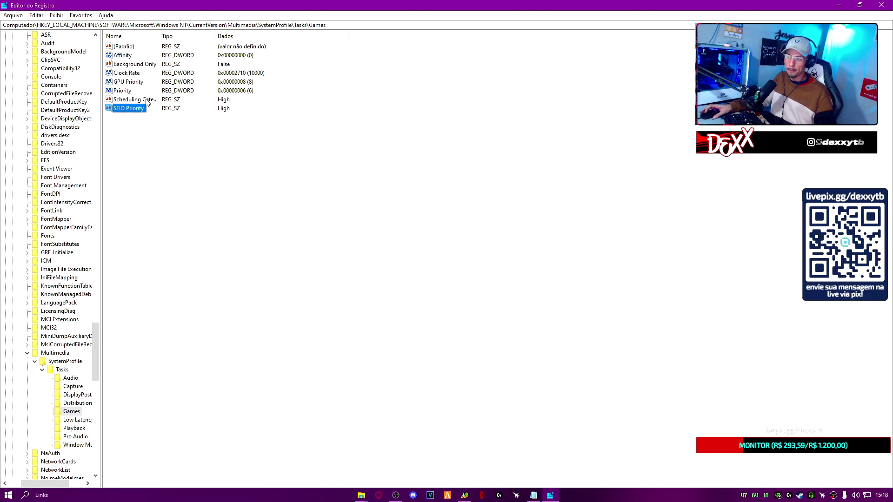
- Collapse the expanded registry branches, including Multimedia, and close the Registry Editor
click(30, 355)
scroll(19, 193, up, 8)
click(12, 182)
scroll(21, 97, up, 5)
scroll(21, 97, up, 9)
key(alt+F4)
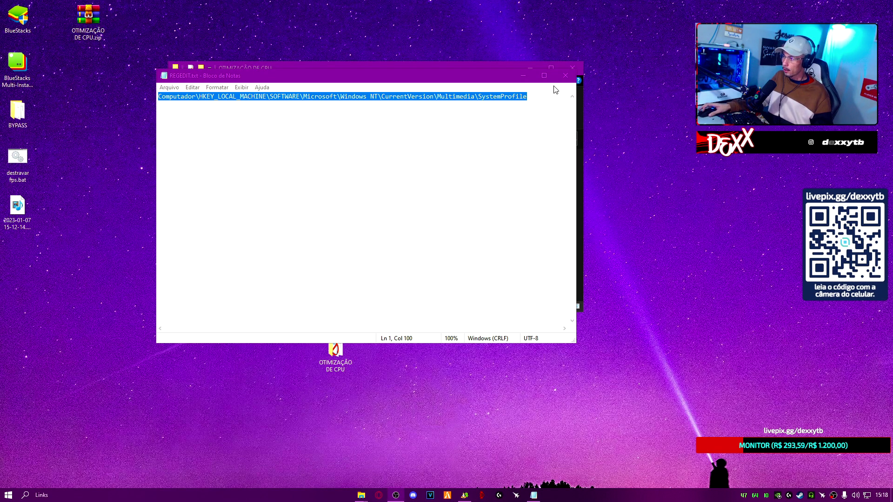
- Close the REGEDIT.txt document in Notepad
click(565, 76)
right_click(681, 145)
click(661, 169)
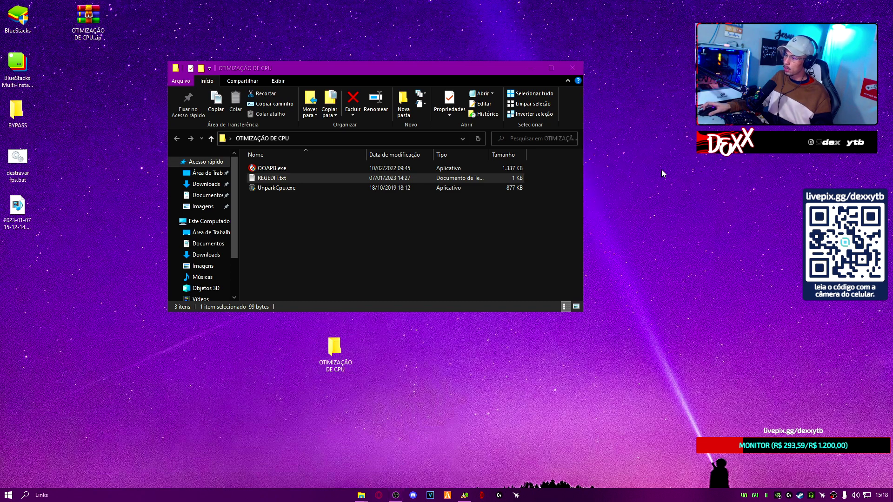
- Launch UnparkCpu.exe from the OTIMIZAÇÃO DE CPU folder and close the folder window
click(269, 188)
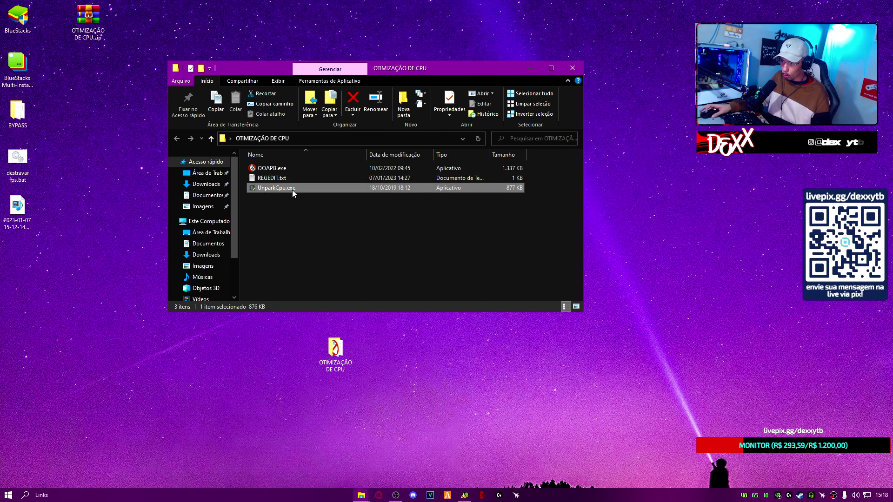
double_click(283, 188)
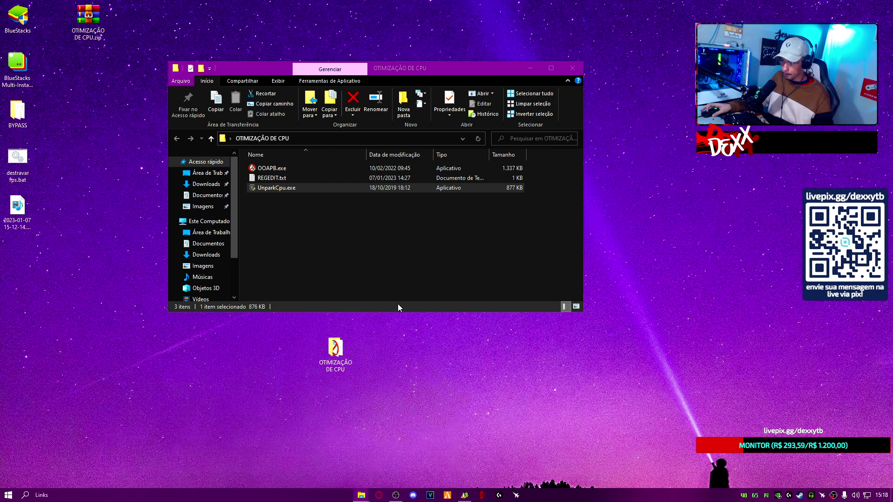
click(572, 68)
right_click(614, 163)
click(636, 189)
drag(457, 147, 421, 130)
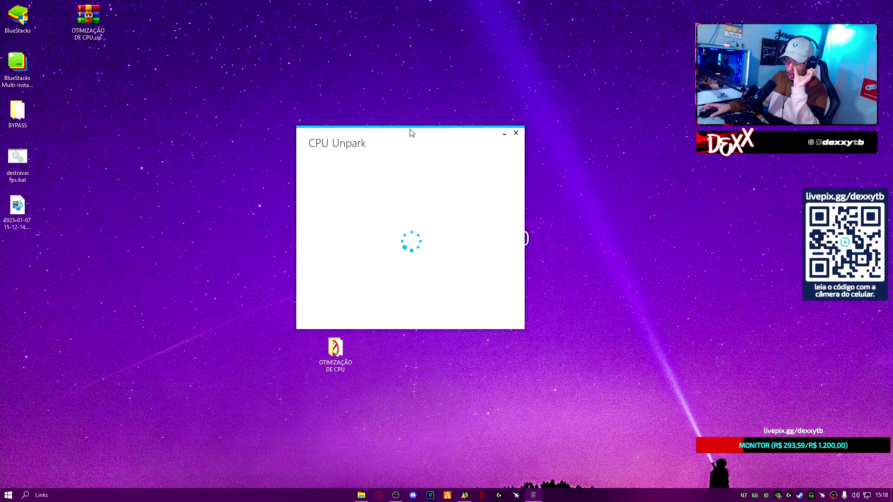
right_click(184, 184)
click(214, 214)
drag(388, 140, 368, 155)
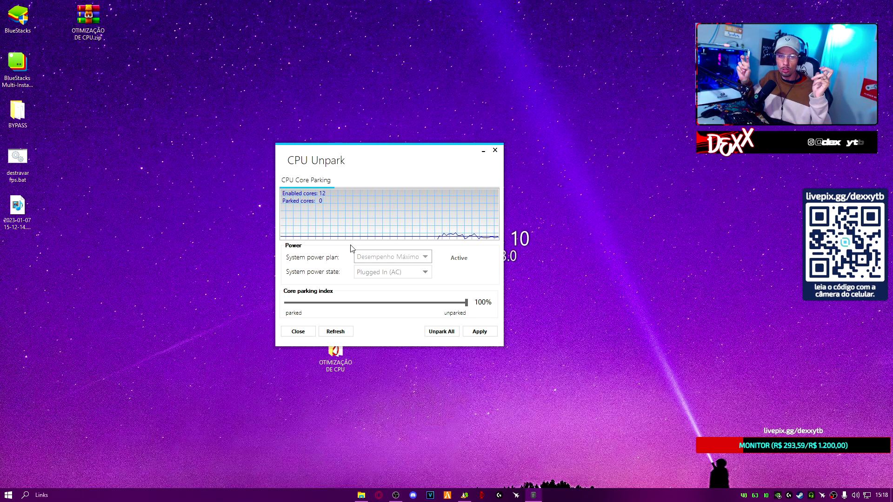
drag(399, 155, 336, 99)
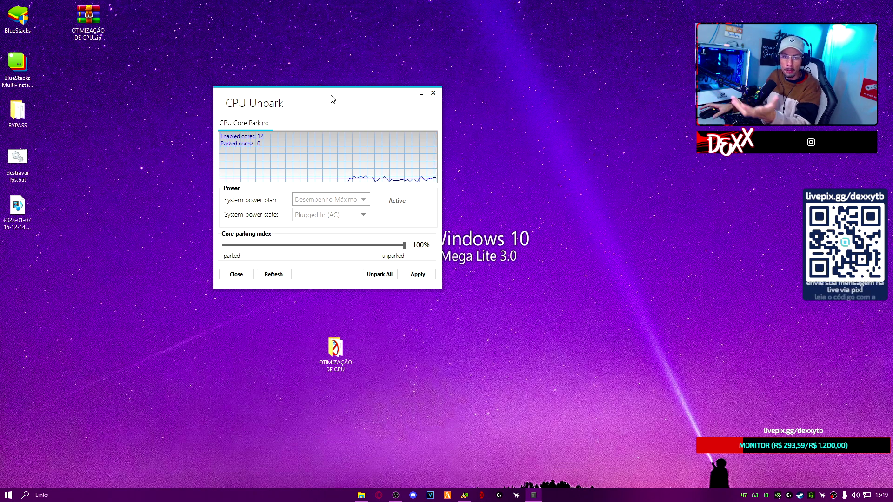
drag(331, 98, 382, 115)
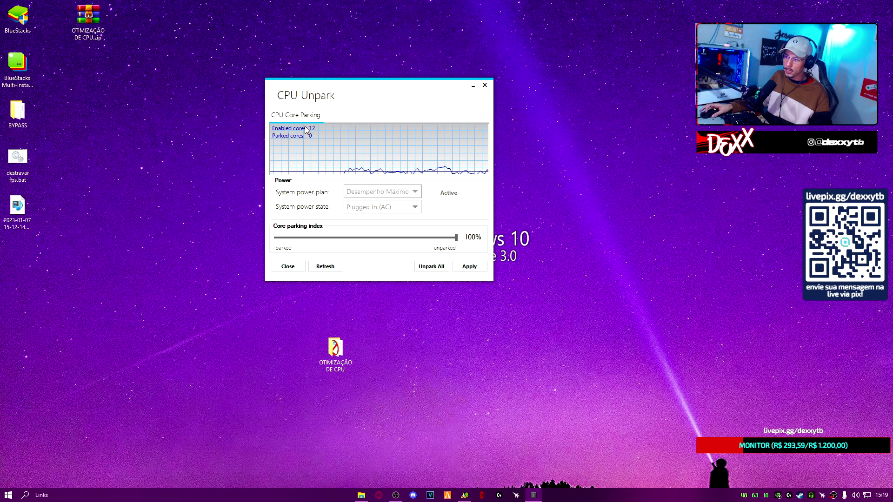
drag(393, 94, 379, 77)
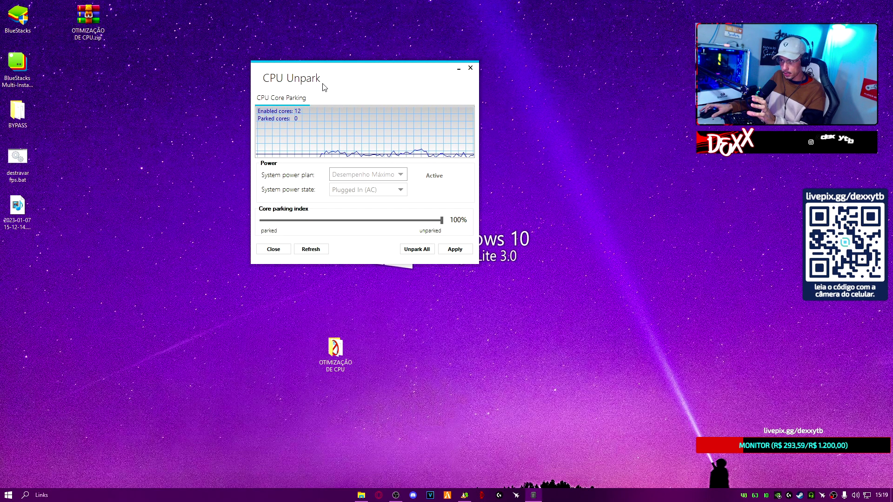
drag(336, 70, 369, 107)
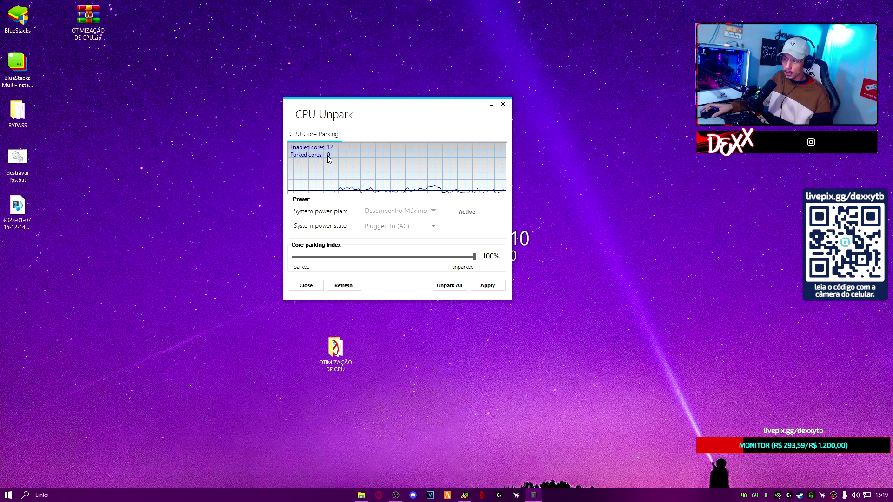
drag(408, 111, 382, 96)
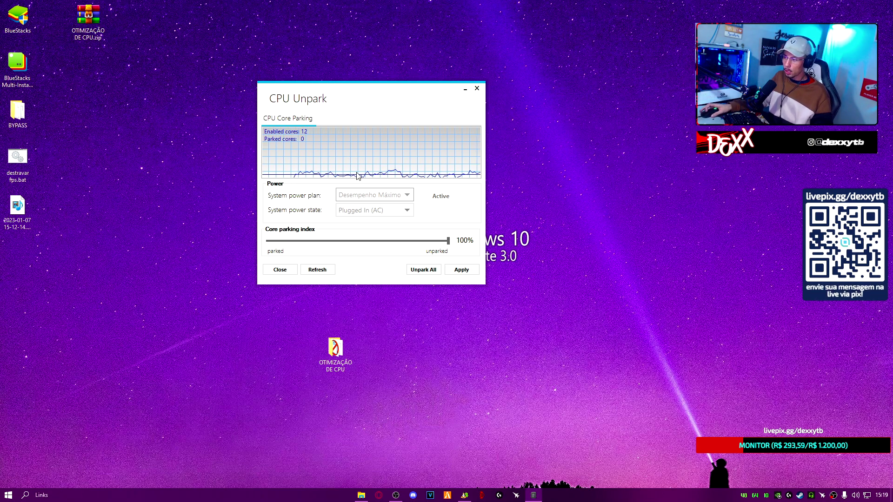
- Choose the Desempenho Máximo system power plan and set the core parking index to 100% unparked
click(377, 196)
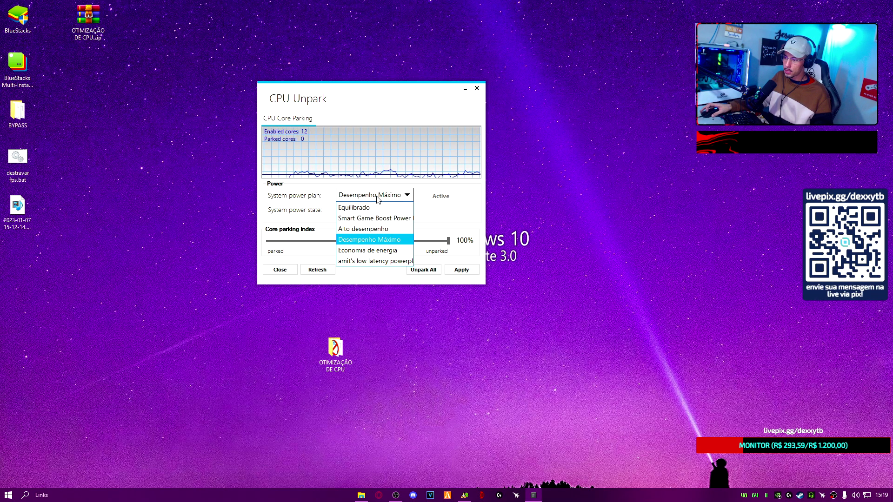
click(359, 240)
click(339, 241)
drag(338, 246, 453, 249)
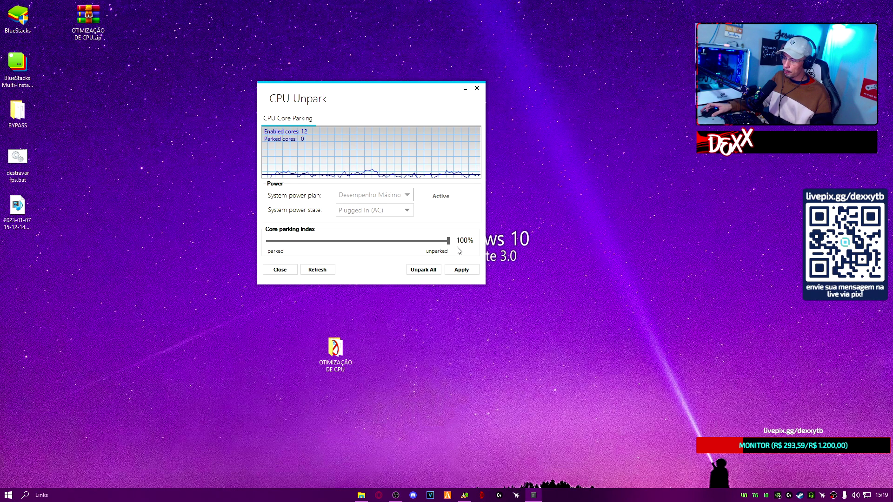
- Unpark all CPU cores and apply the core parking settings, acknowledging both messages
click(422, 271)
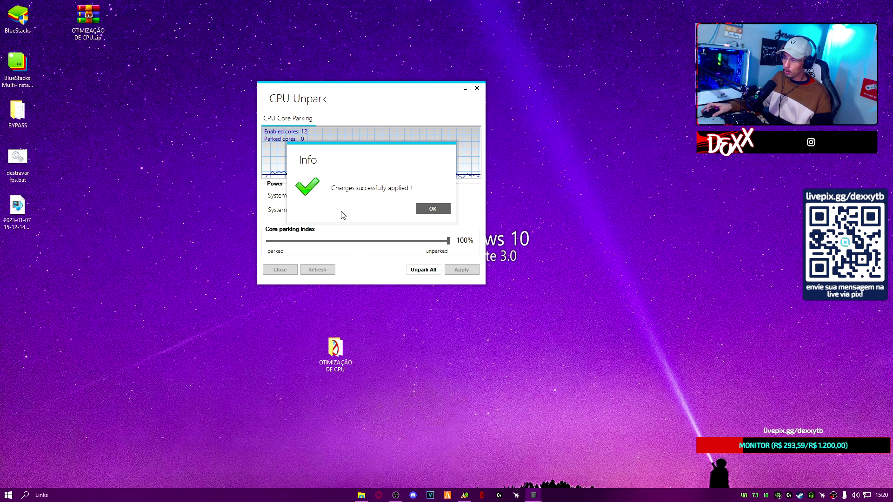
click(435, 210)
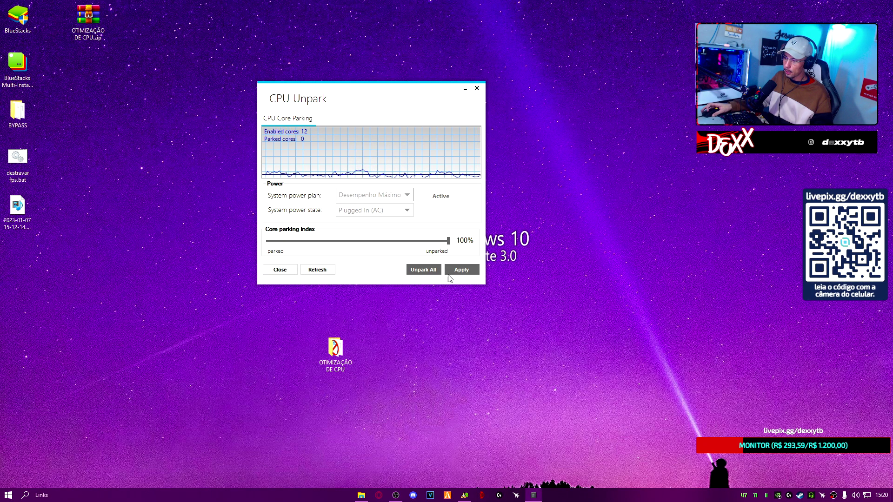
click(467, 272)
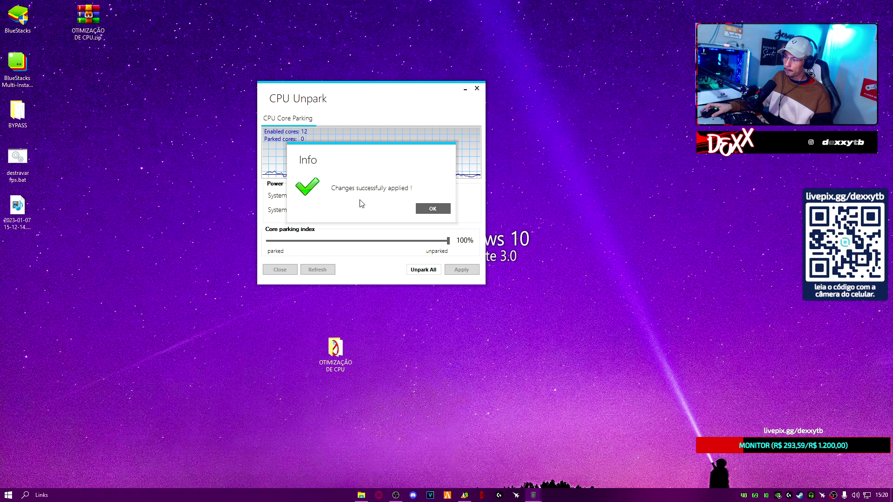
click(433, 209)
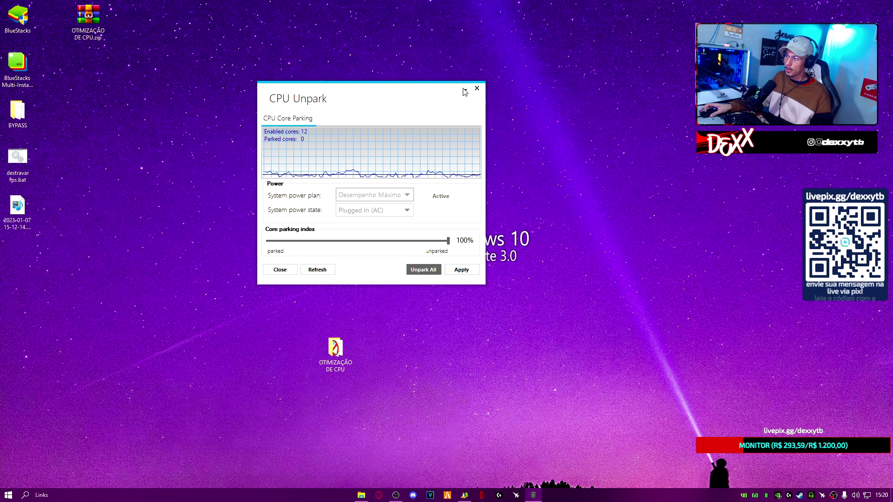
- Close the CPU Unpark window and return to the desktop
click(476, 87)
right_click(381, 131)
click(410, 159)
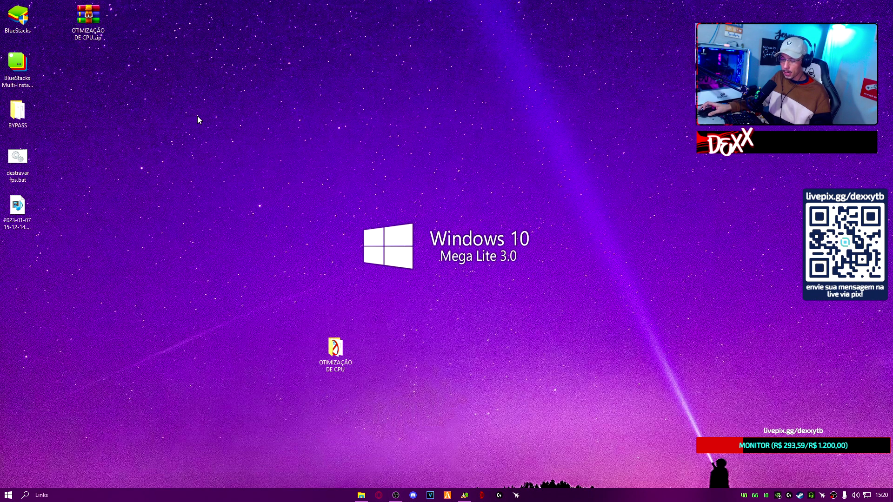